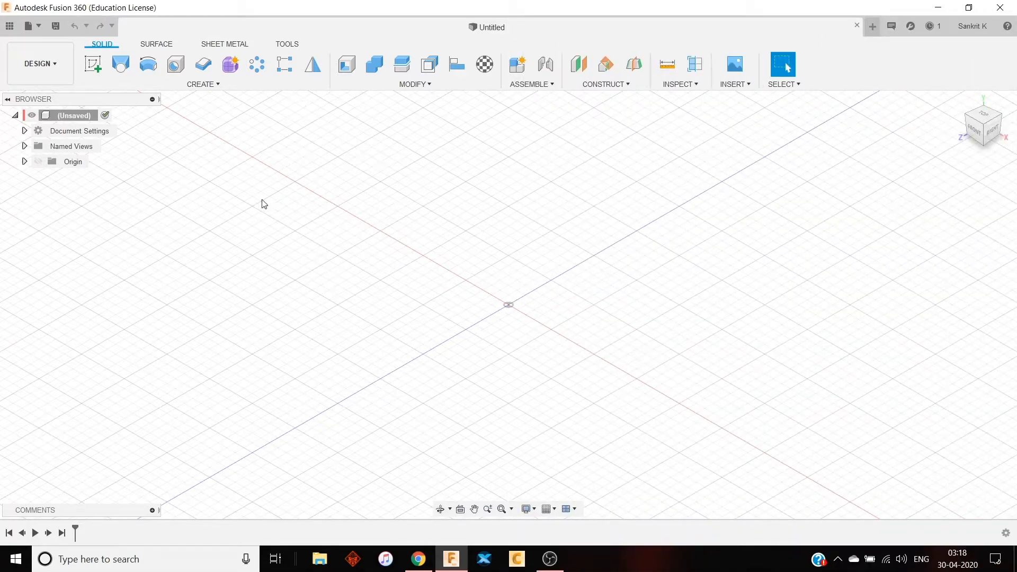
Start a sketch on the vertical YZ plane and draw a 100 mm diameter circle centred on the origin
click(95, 66)
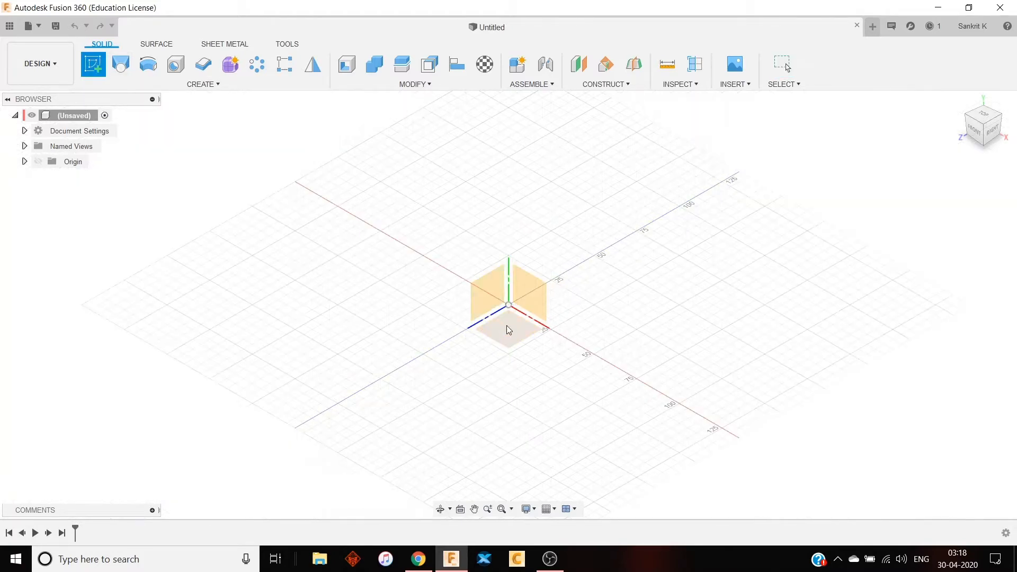
click(482, 295)
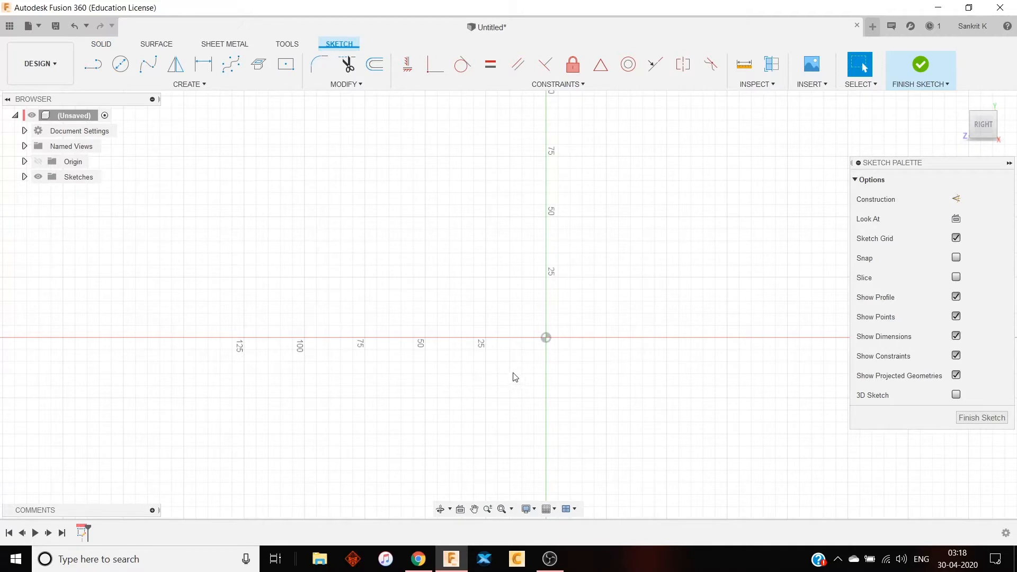
key(c)
click(546, 338)
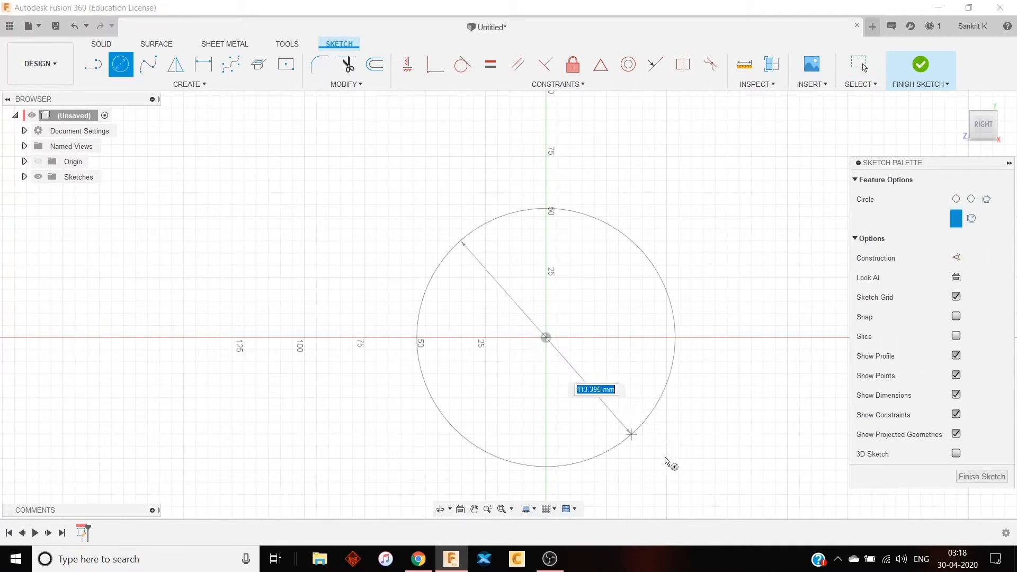
text(100)
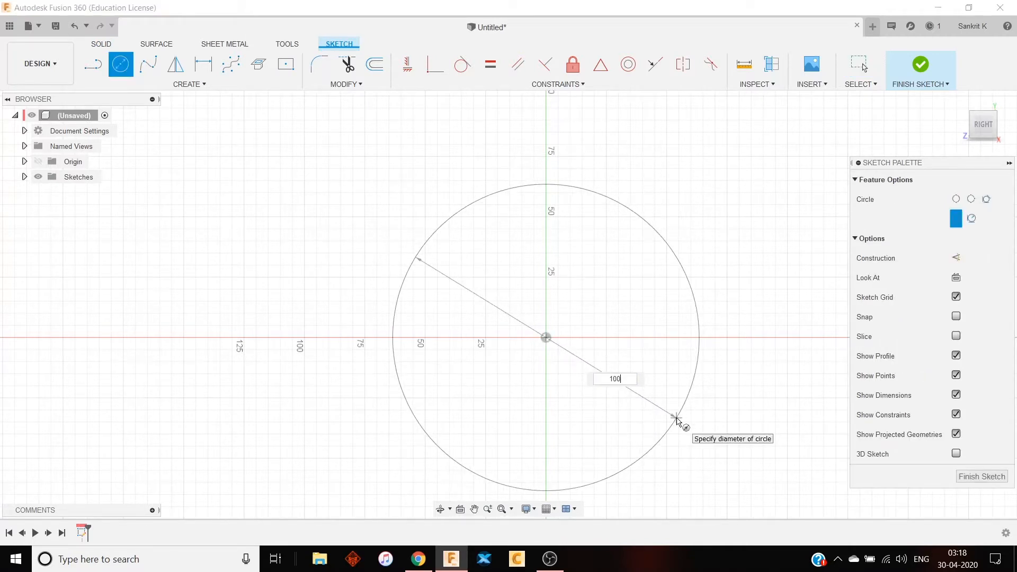
key(Return)
key(Escape)
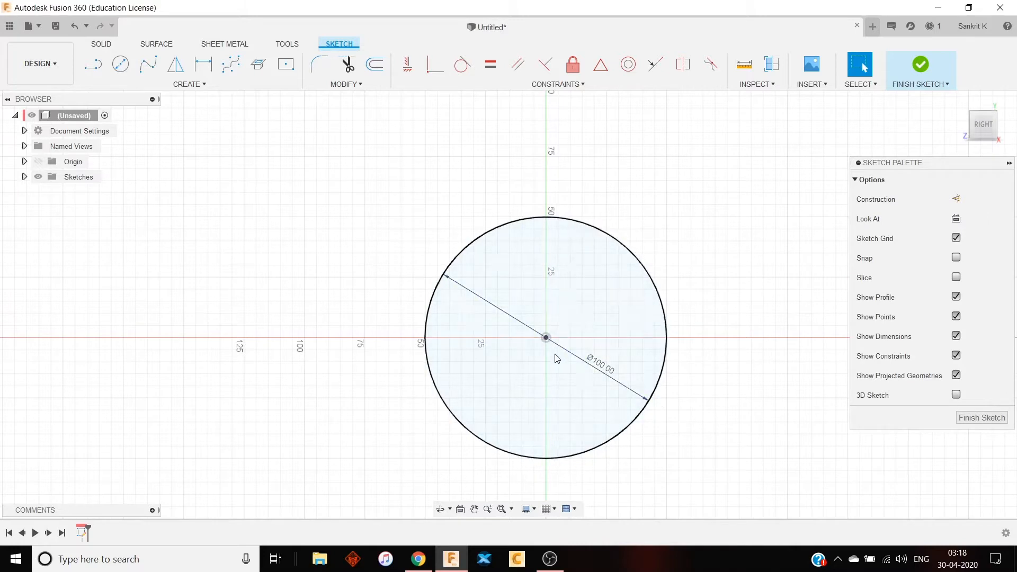
Add a concentric 10 mm diameter circle at the origin and finish the sketch
key(c)
click(546, 338)
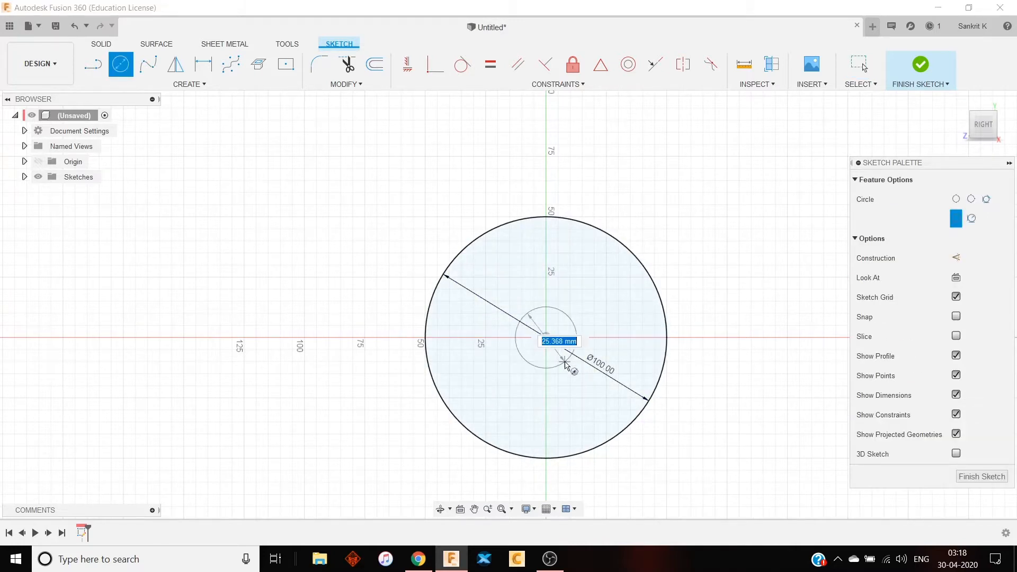
text(10)
key(Return)
key(Escape)
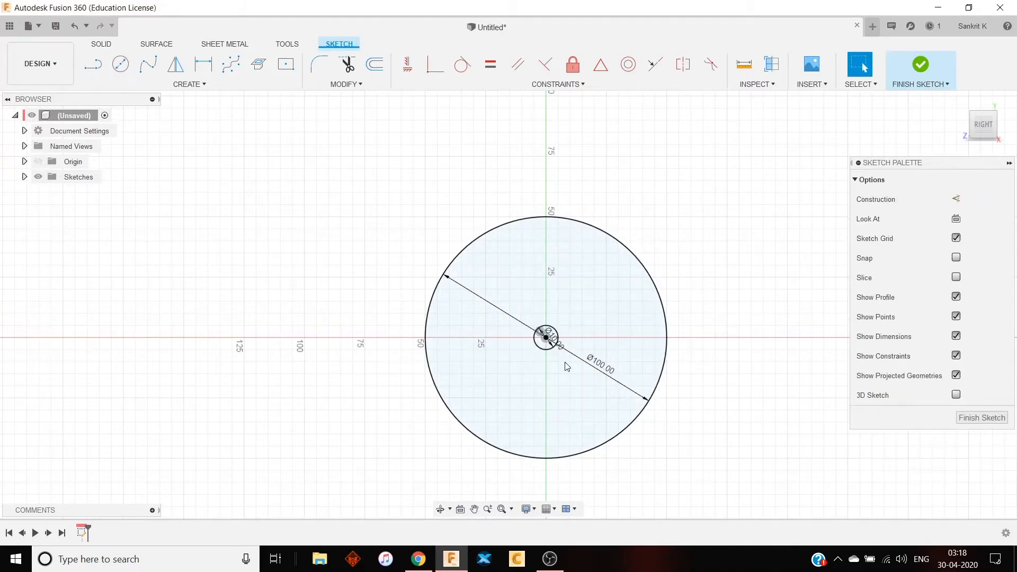
click(922, 65)
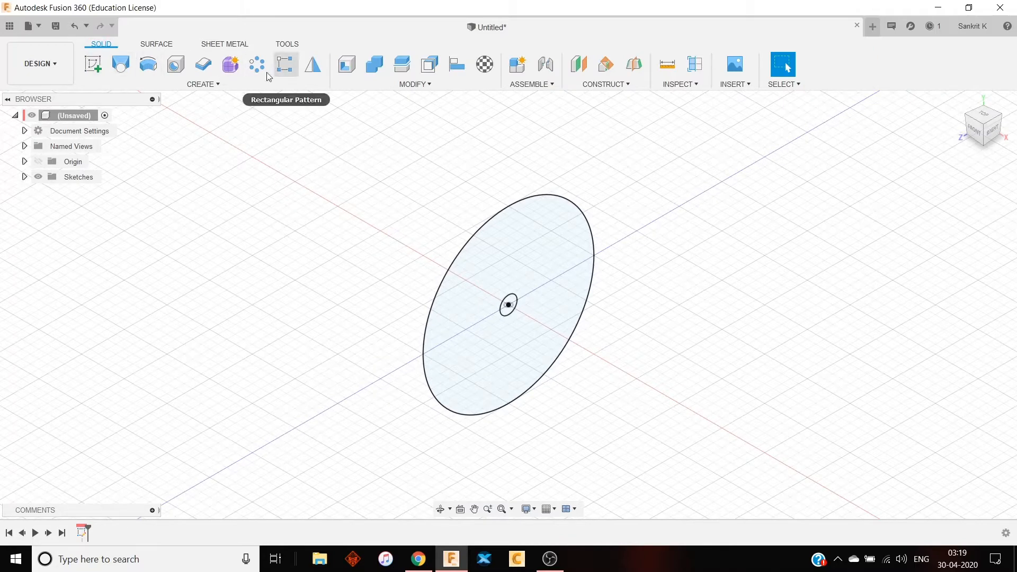
Sketch a wavy control point spline about 295 mm long on the horizontal plane, passing near the origin on both sides of the circles, and finish the sketch
click(89, 71)
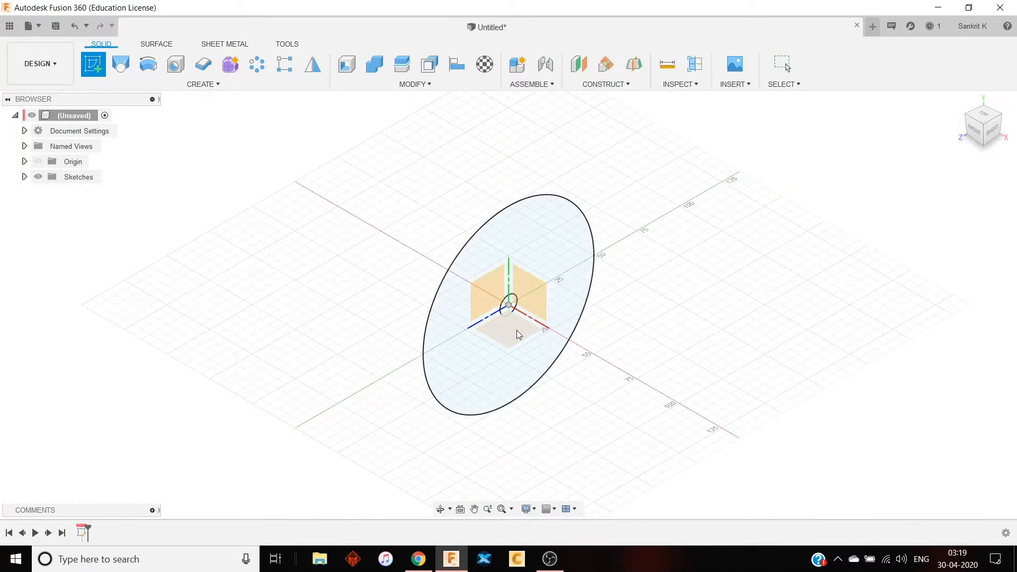
click(519, 334)
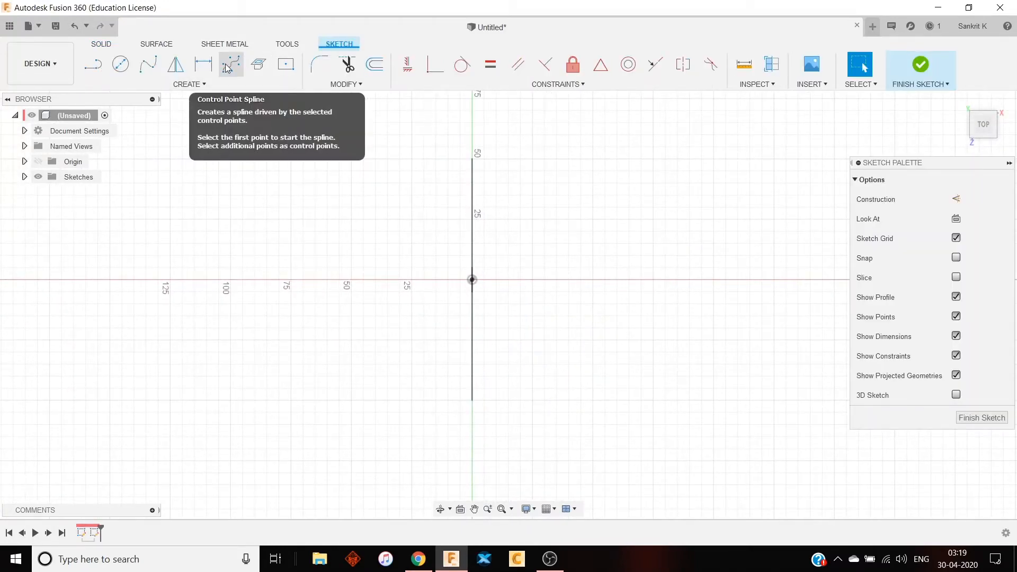
click(229, 66)
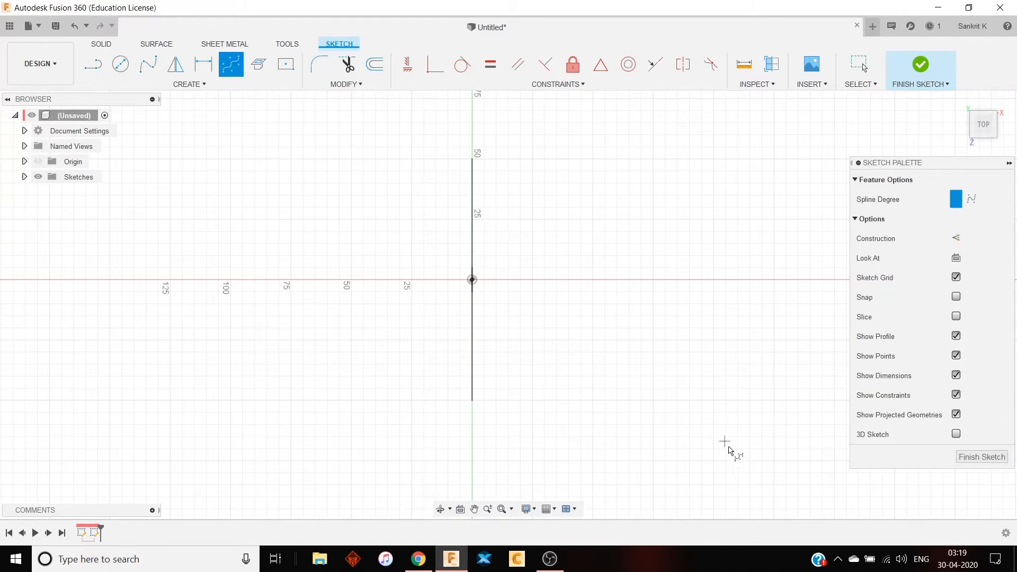
click(735, 457)
click(724, 319)
click(592, 309)
click(564, 255)
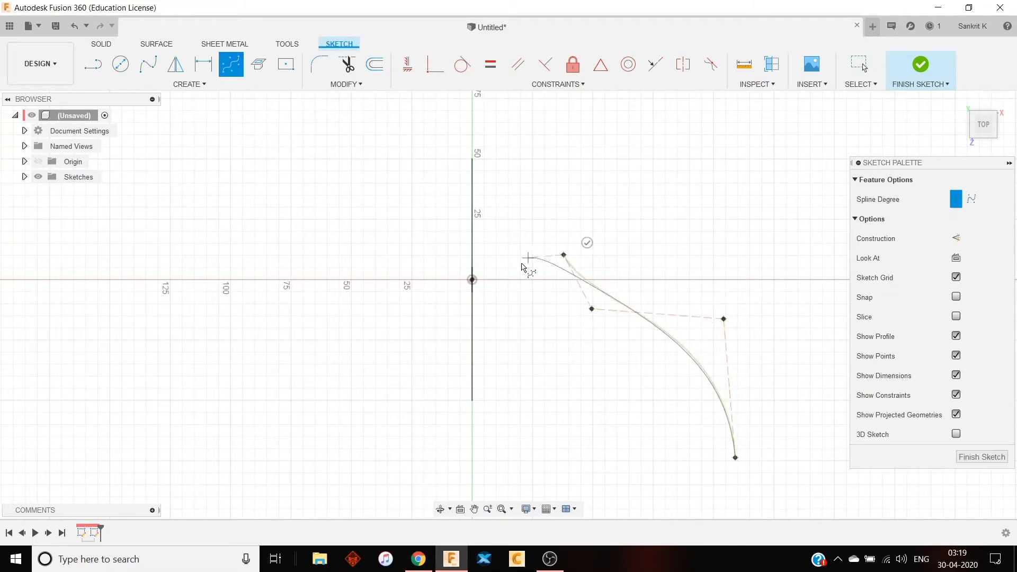
click(499, 279)
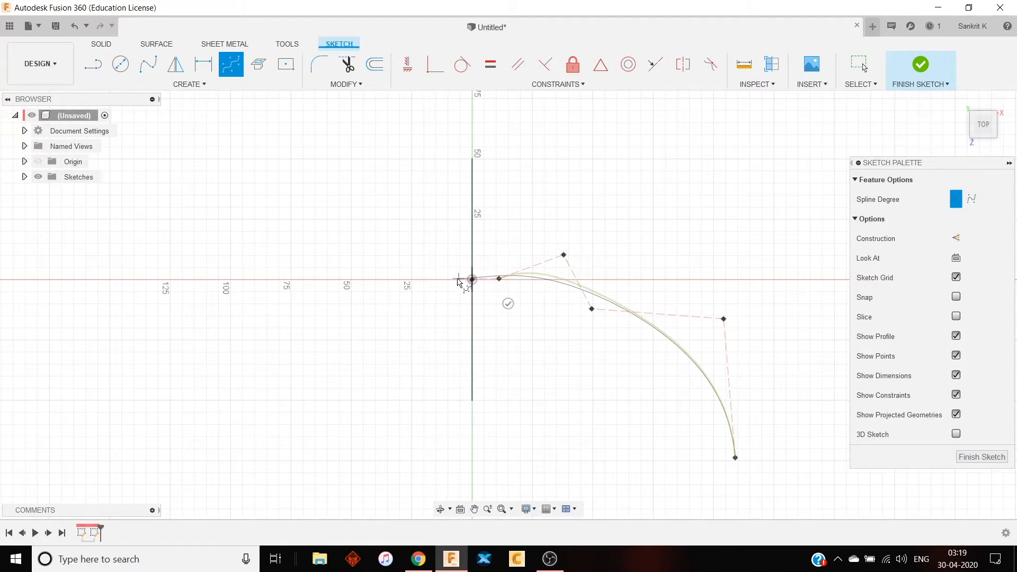
click(455, 281)
click(358, 258)
click(298, 179)
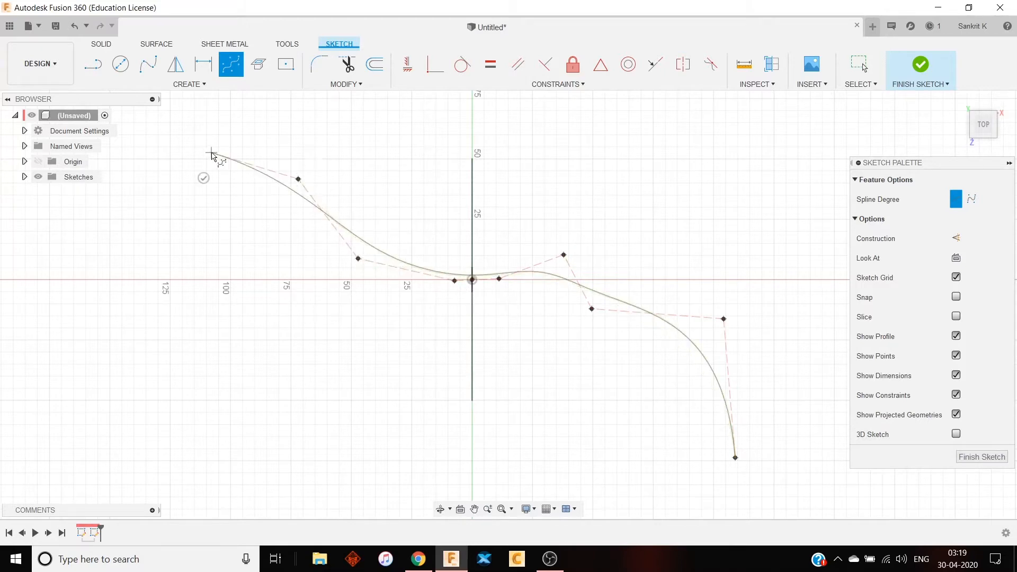
click(211, 152)
click(160, 211)
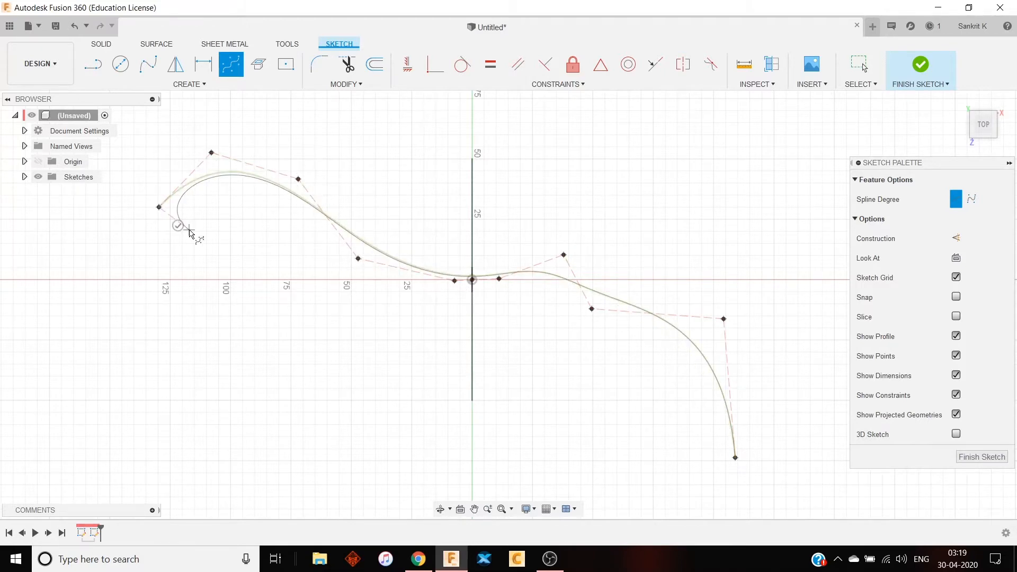
mouse_move(195, 233)
shift+middle_down()
mouse_move(141, 191)
mouse_move(170, 197)
mouse_move(193, 220)
shift+middle_up()
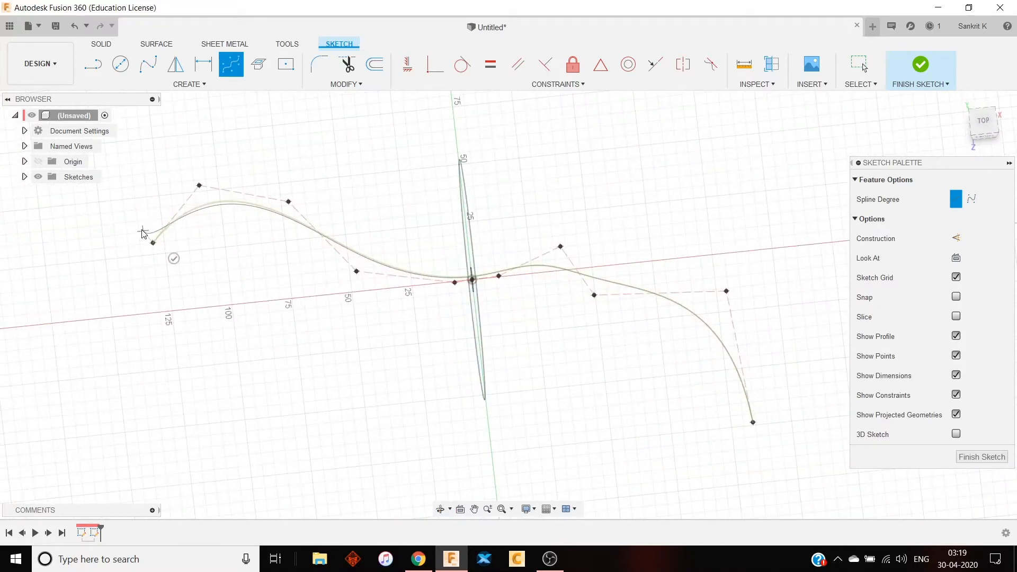
click(173, 260)
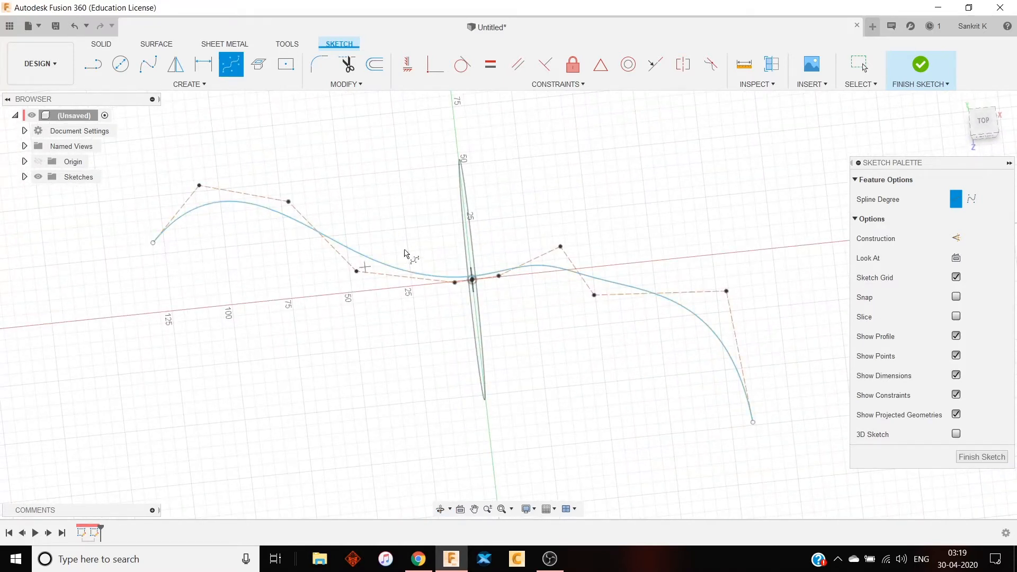
click(920, 64)
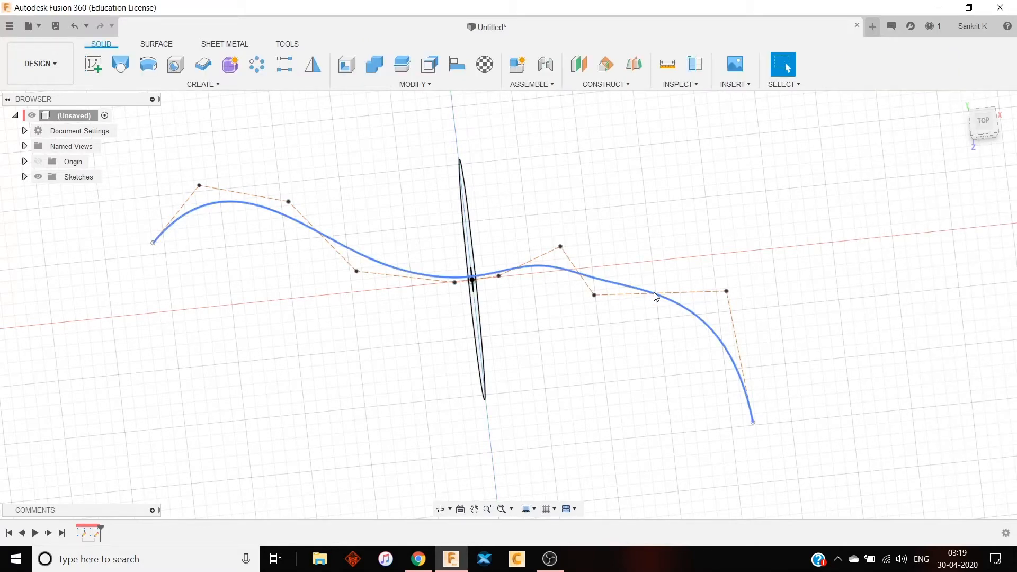
Reopen the spline sketch and intersect the 100 mm circle with its plane, keeping the projection link on
click(632, 293)
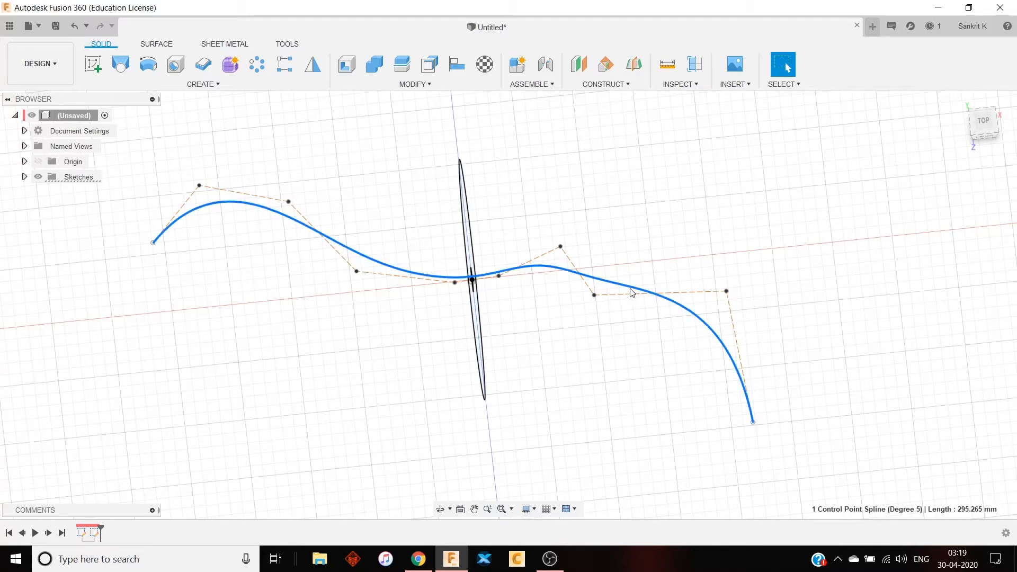
right_click(631, 293)
click(610, 353)
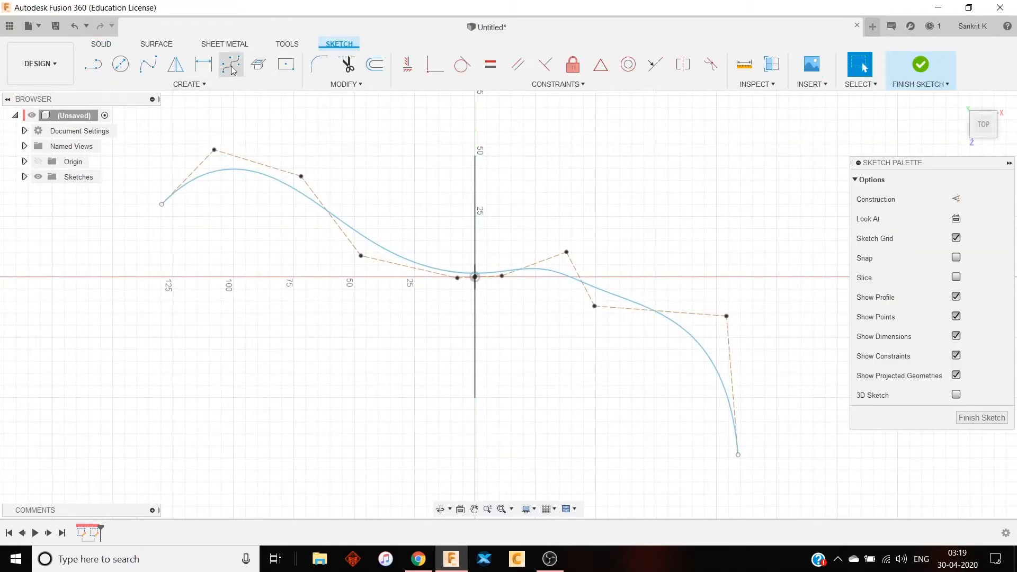
click(259, 64)
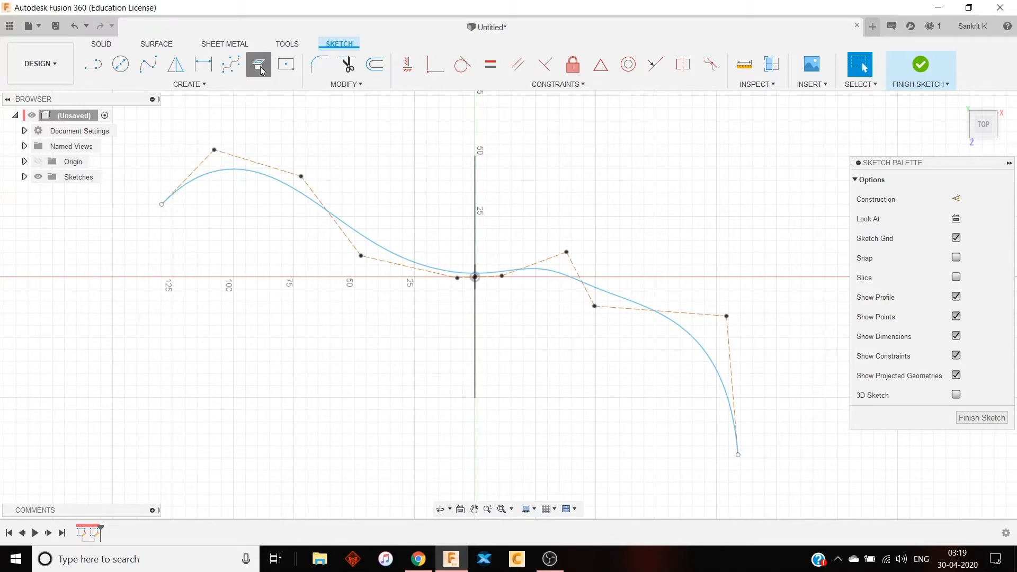
mouse_move(597, 249)
shift+middle_down()
mouse_move(511, 200)
mouse_move(564, 219)
shift+middle_up()
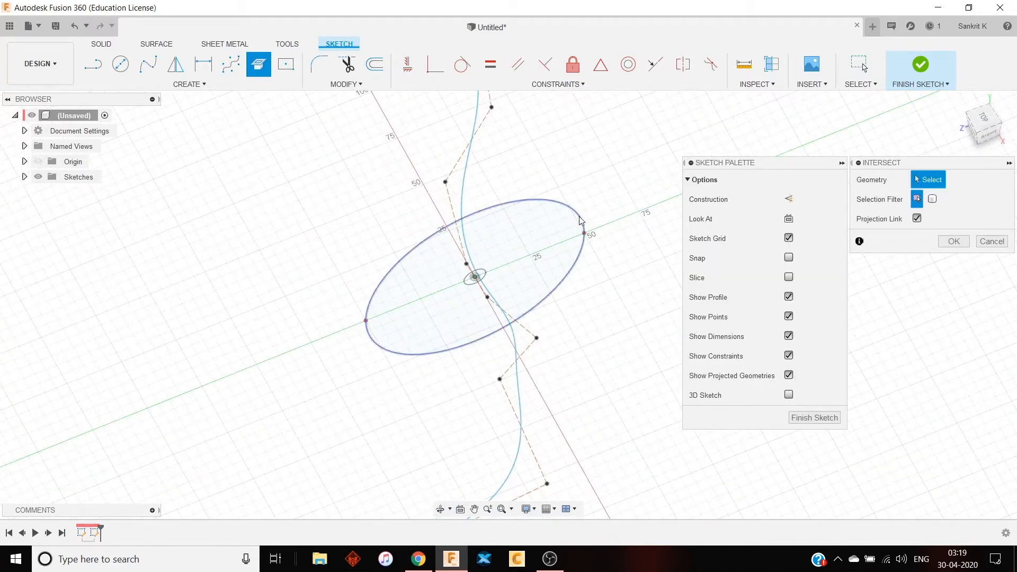
click(583, 221)
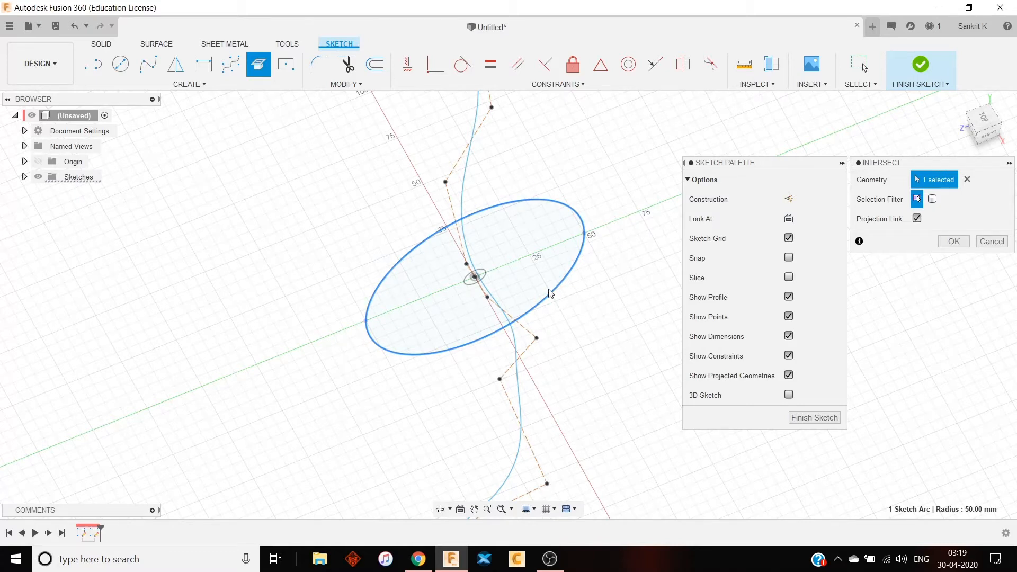
click(954, 242)
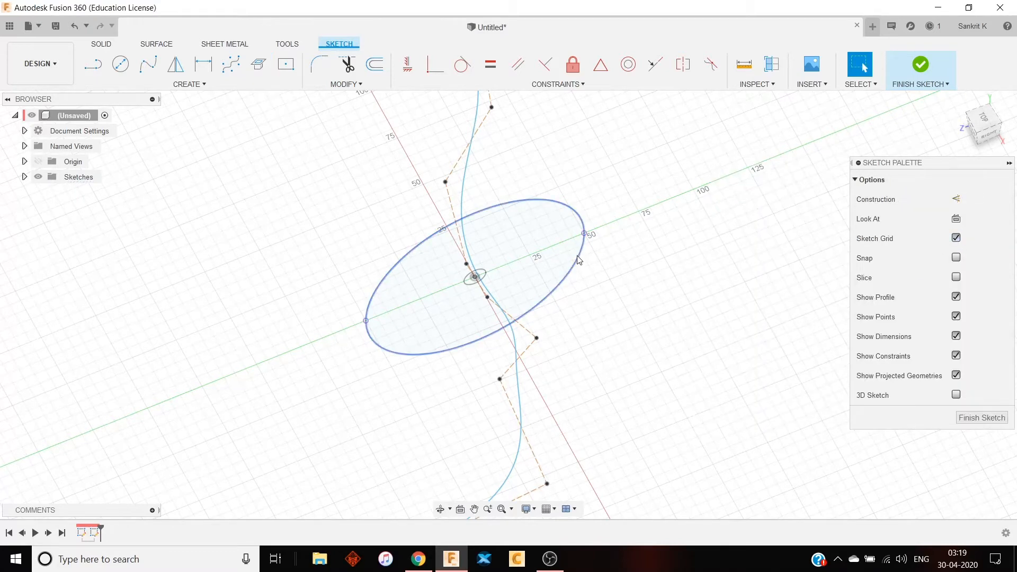
Draw a circumscribed hexagon with a 7 mm radius centred on an intersection point of the 100 mm circle, and finish the sketch
scroll(580, 260, up, 5)
mouse_move(659, 223)
middle_down()
mouse_move(361, 426)
mouse_move(652, 238)
middle_up()
scroll(629, 278, down, 3)
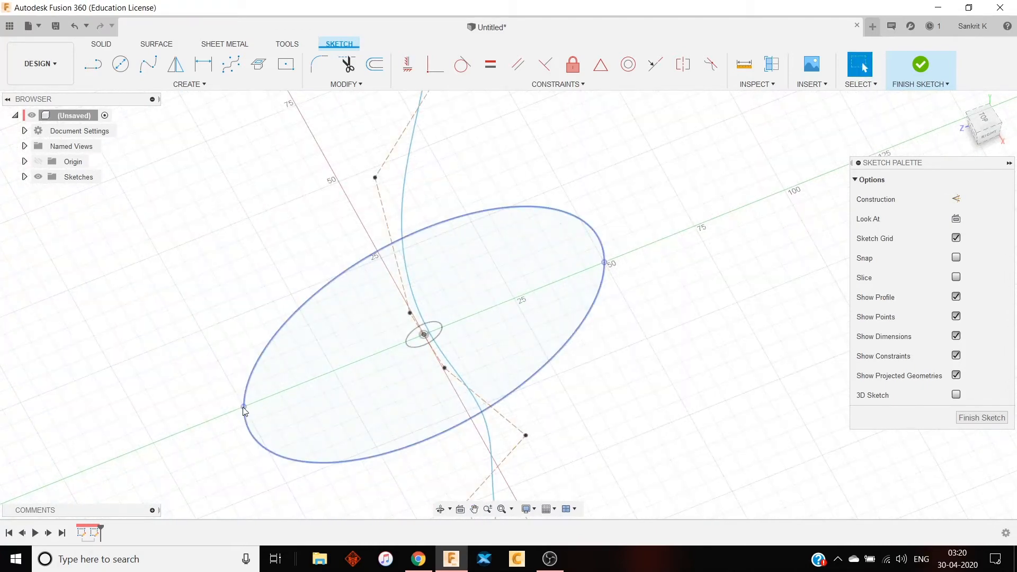
scroll(608, 267, up, 6)
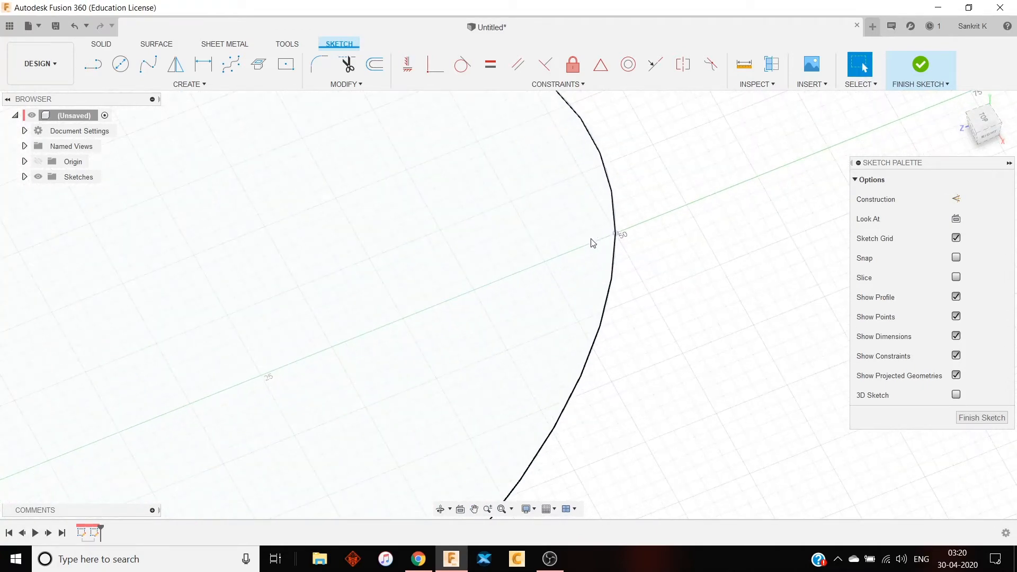
middle_drag(640, 278, 452, 420)
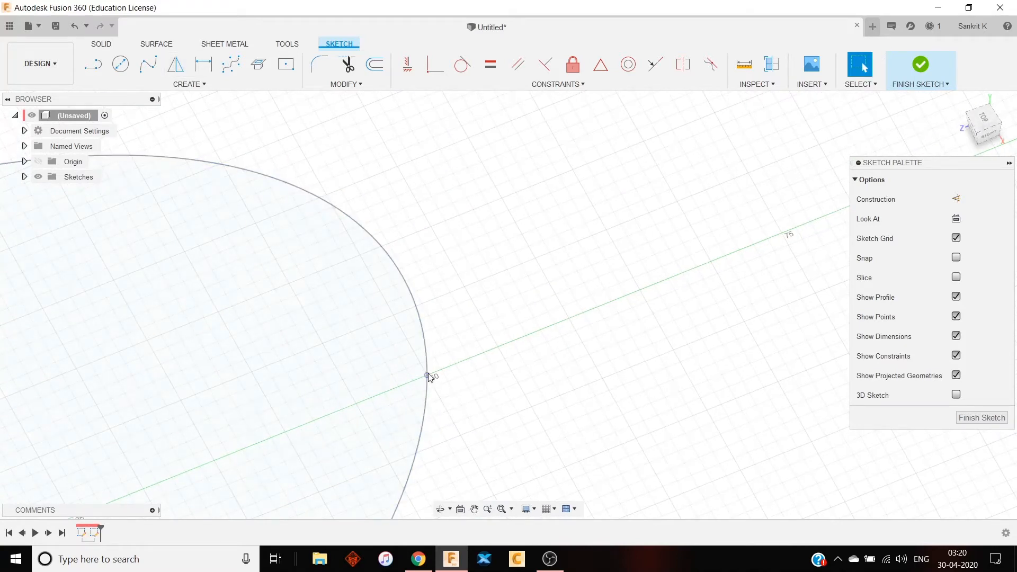
click(197, 87)
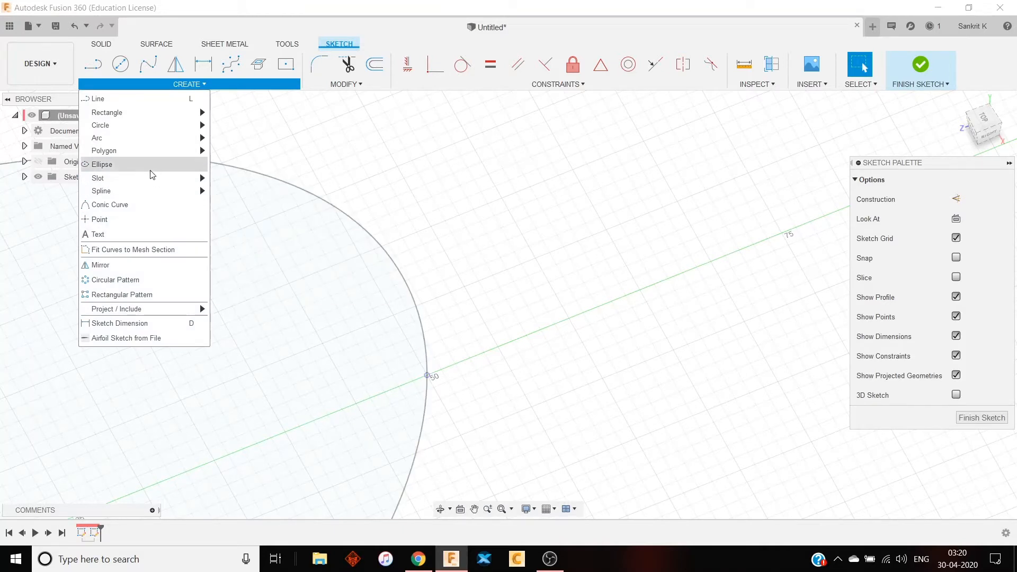
mouse_move(137, 156)
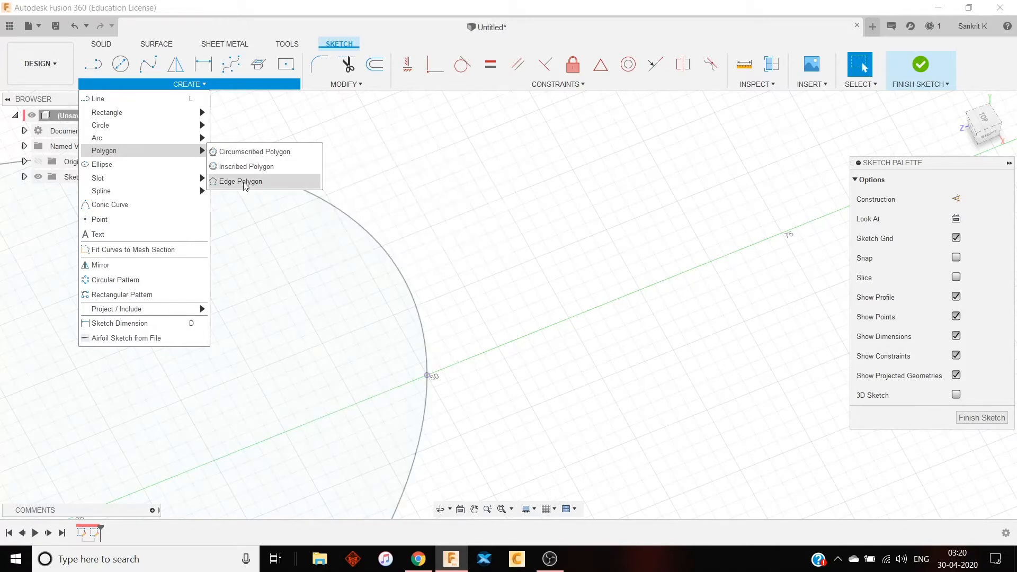
click(244, 152)
scroll(480, 358, up, 5)
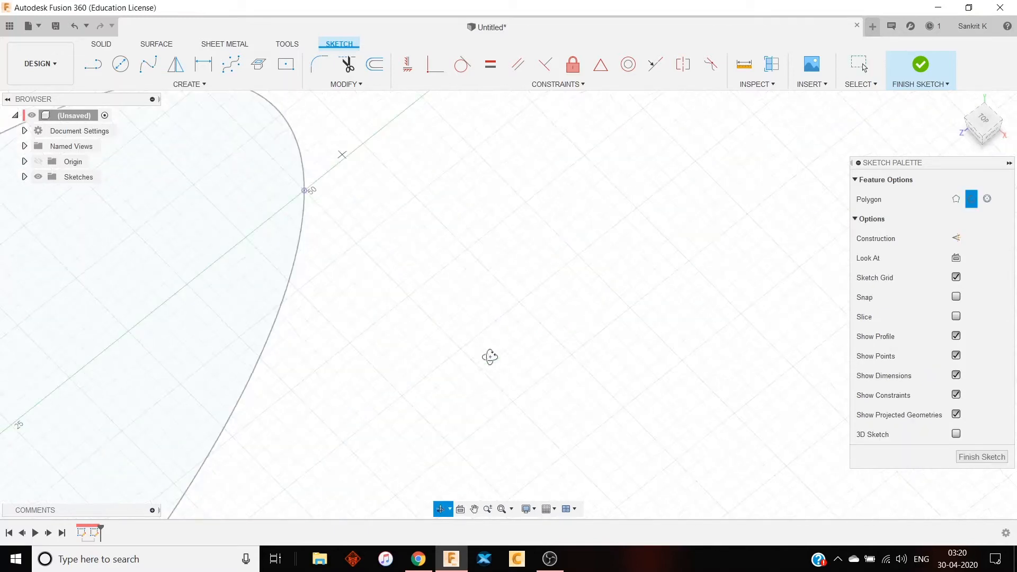
click(983, 119)
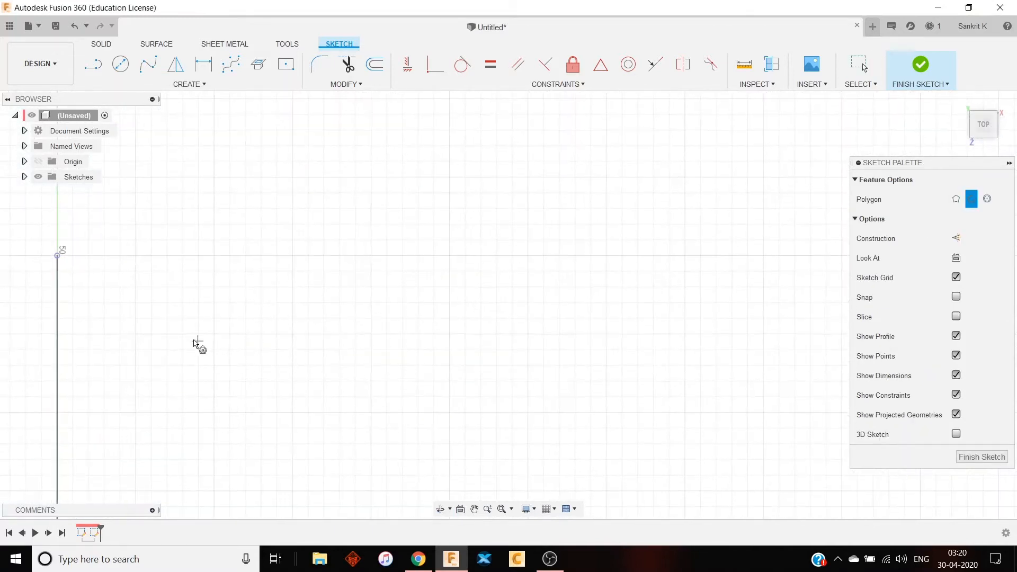
middle_drag(200, 345, 711, 342)
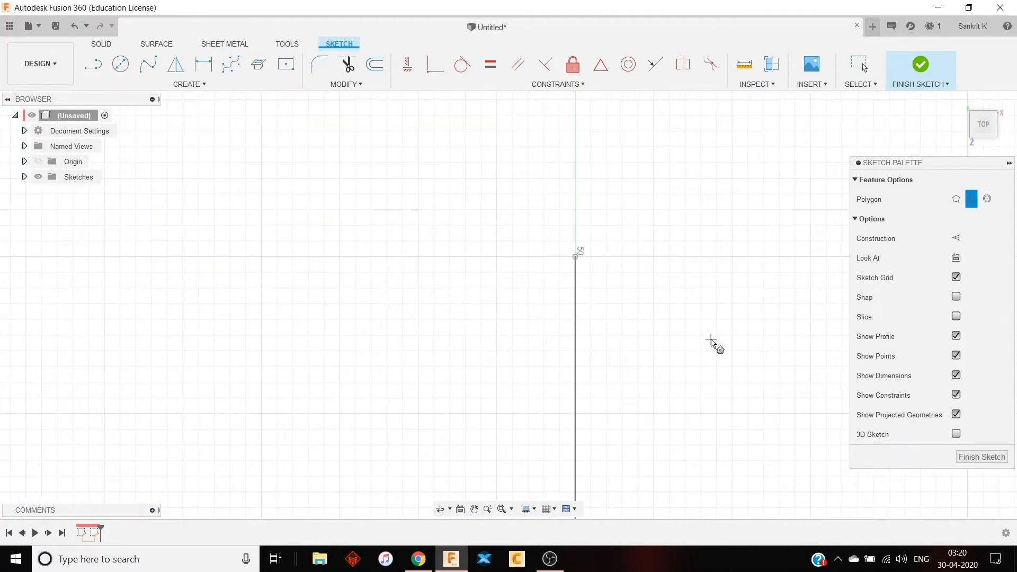
click(576, 258)
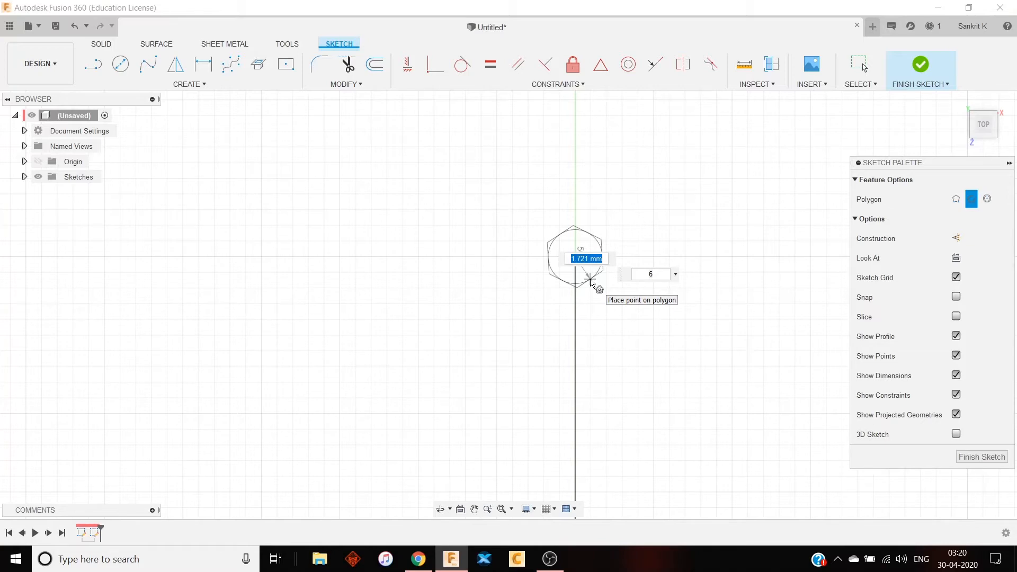
scroll(591, 281, down, 5)
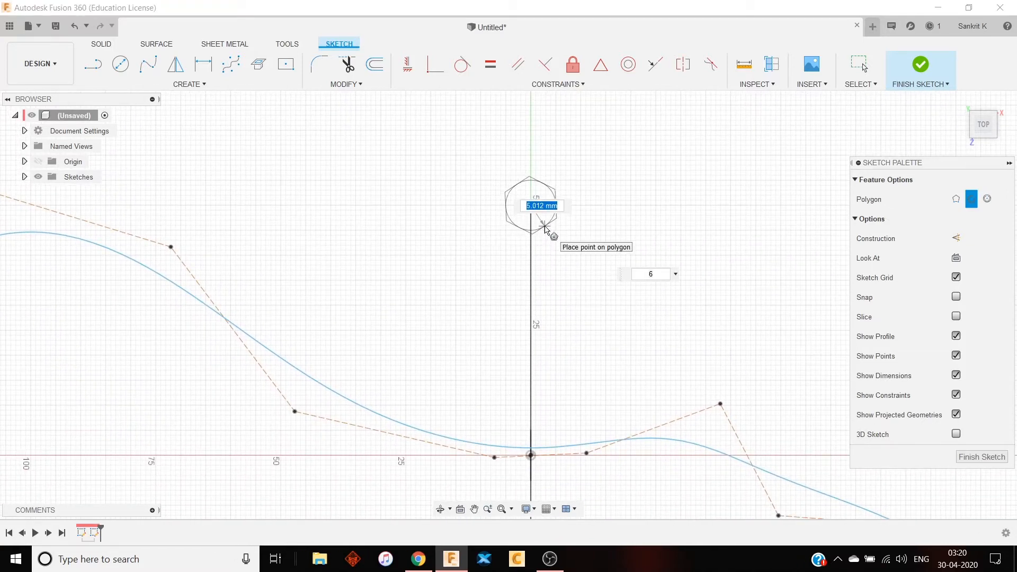
text(7)
key(Tab)
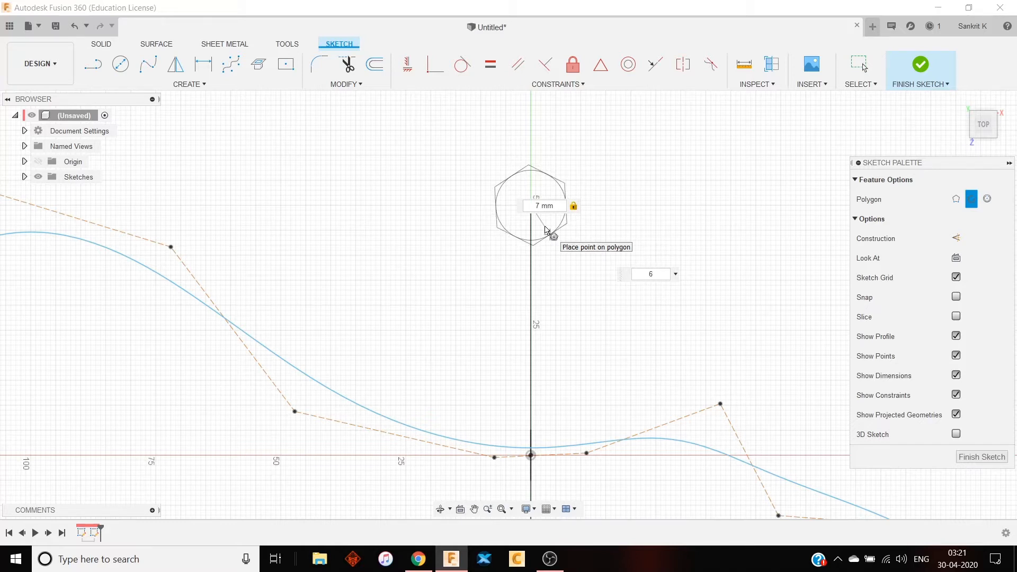
click(546, 230)
click(920, 64)
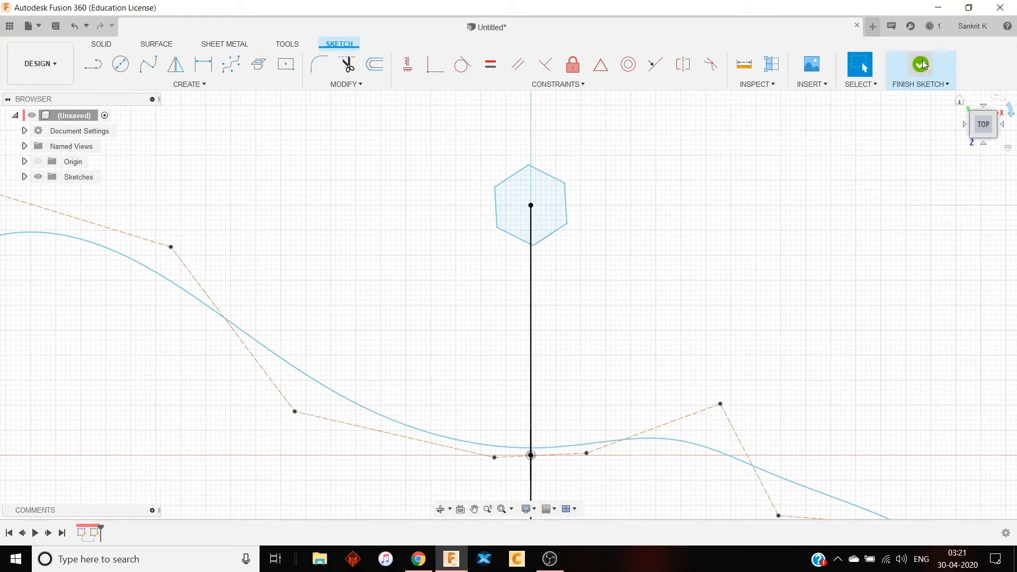
Sweep the hexagon around the 100 mm circle as a single-path, perpendicular new body
scroll(621, 254, down, 3)
shift+middle_drag(649, 272, 740, 313)
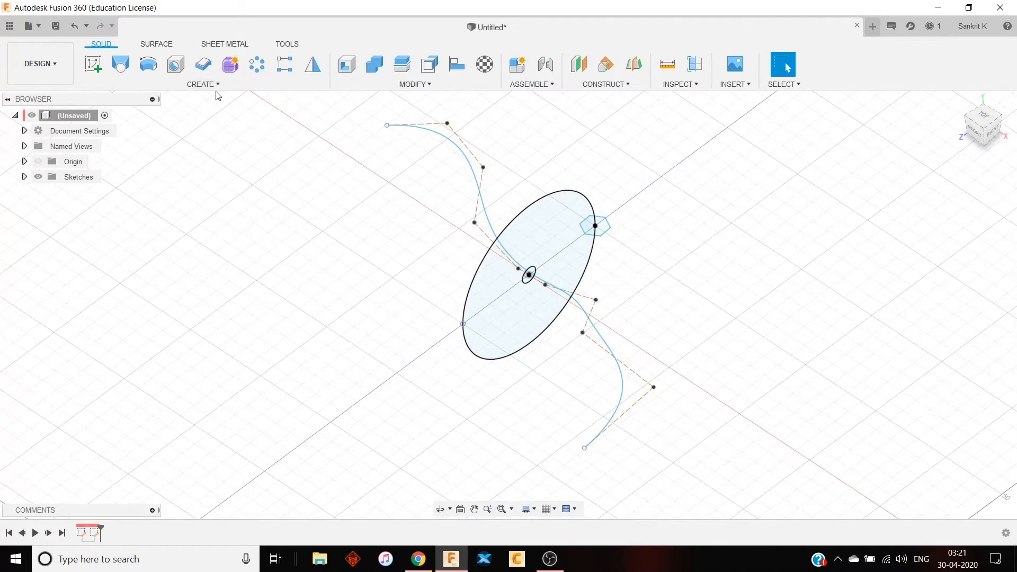
click(203, 86)
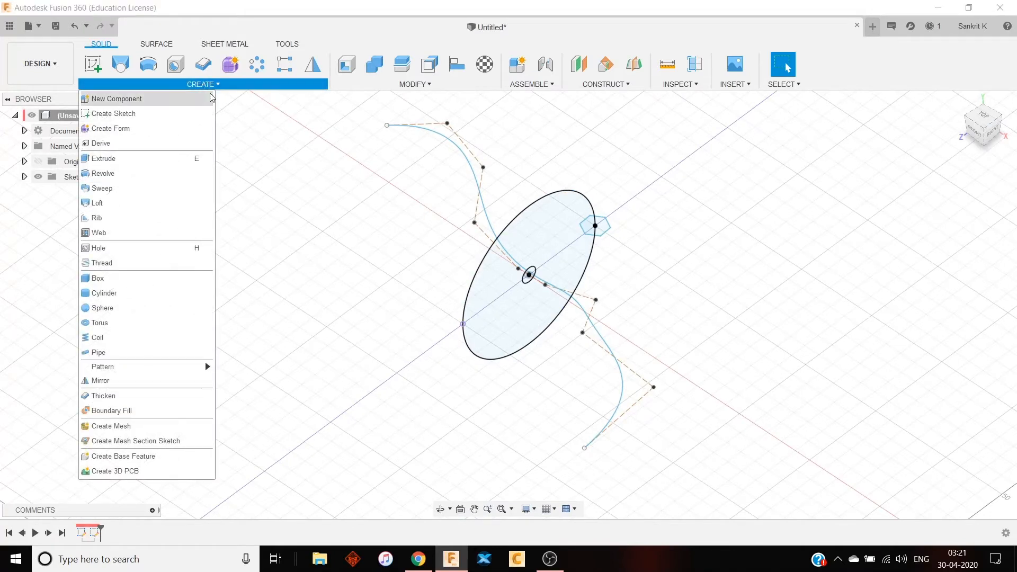
click(102, 189)
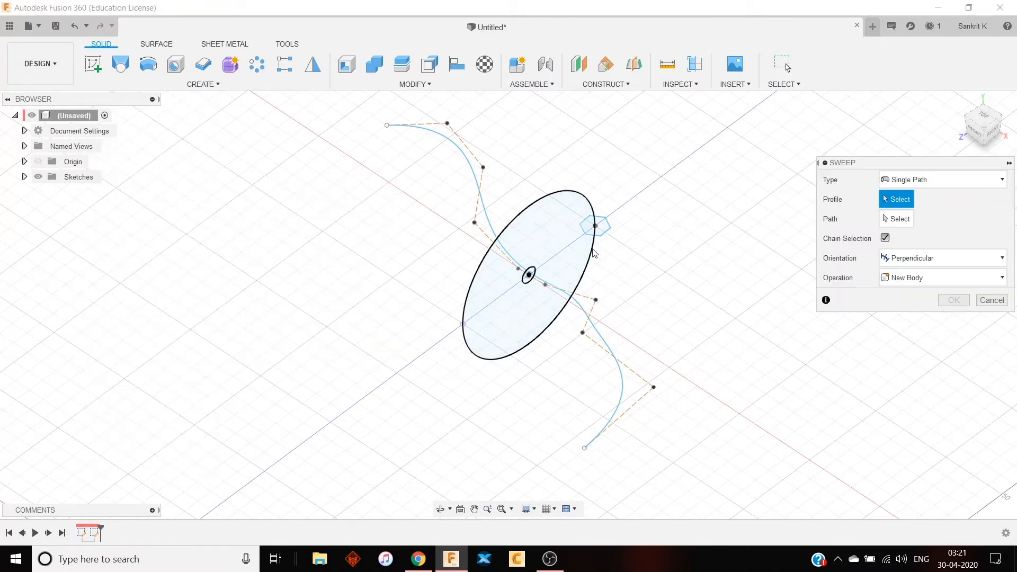
scroll(723, 180, up, 5)
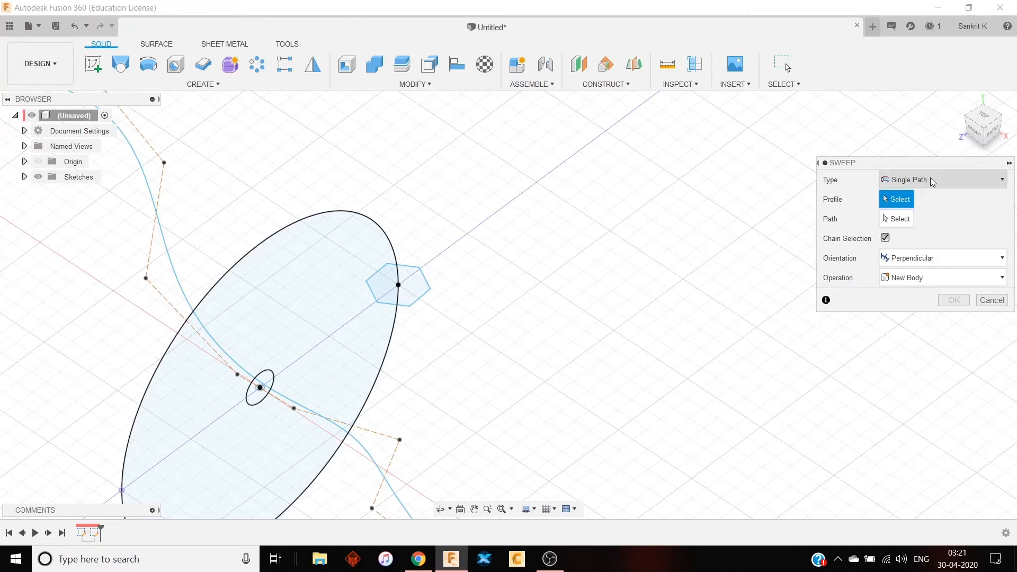
click(926, 180)
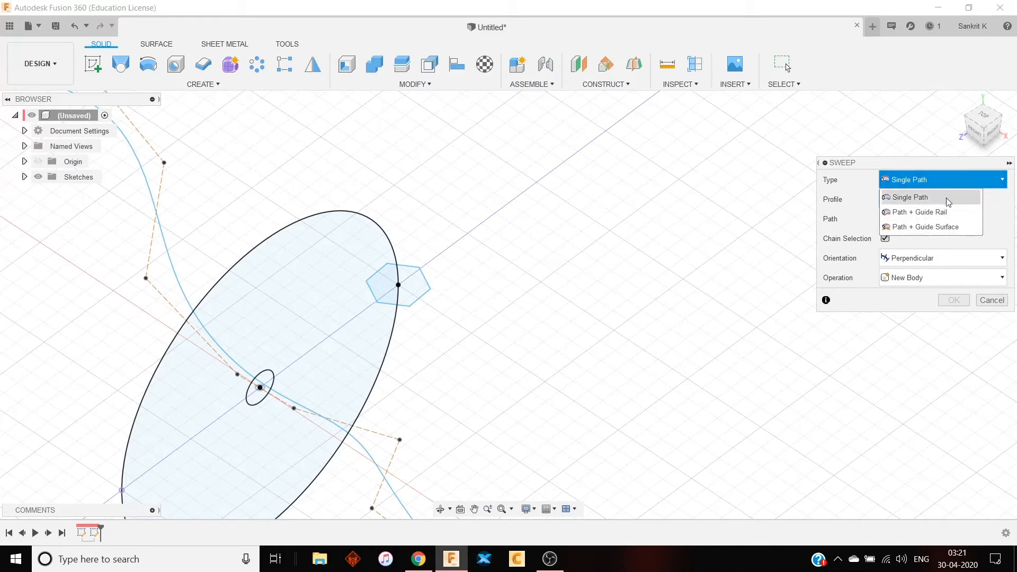
click(901, 198)
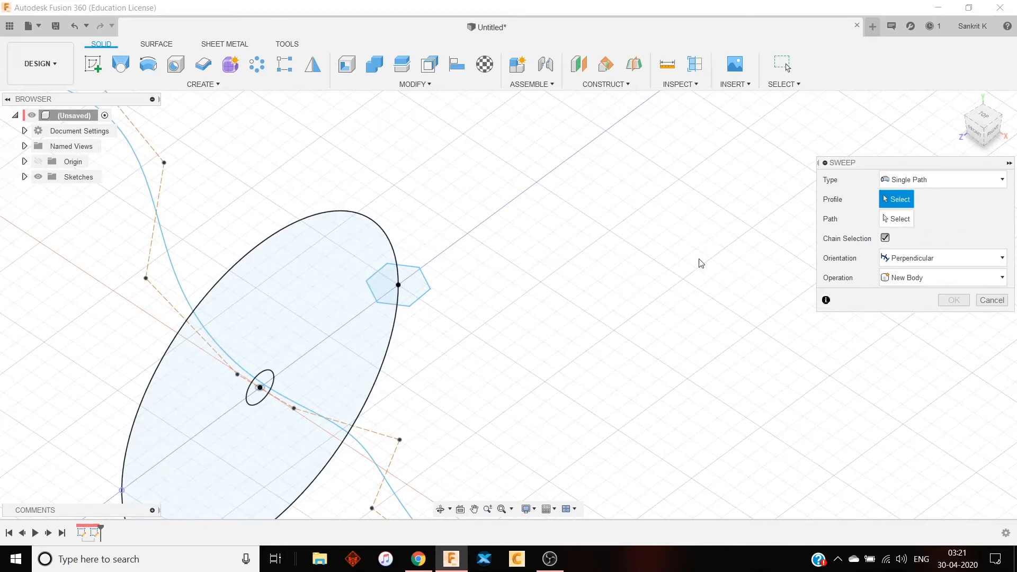
click(435, 305)
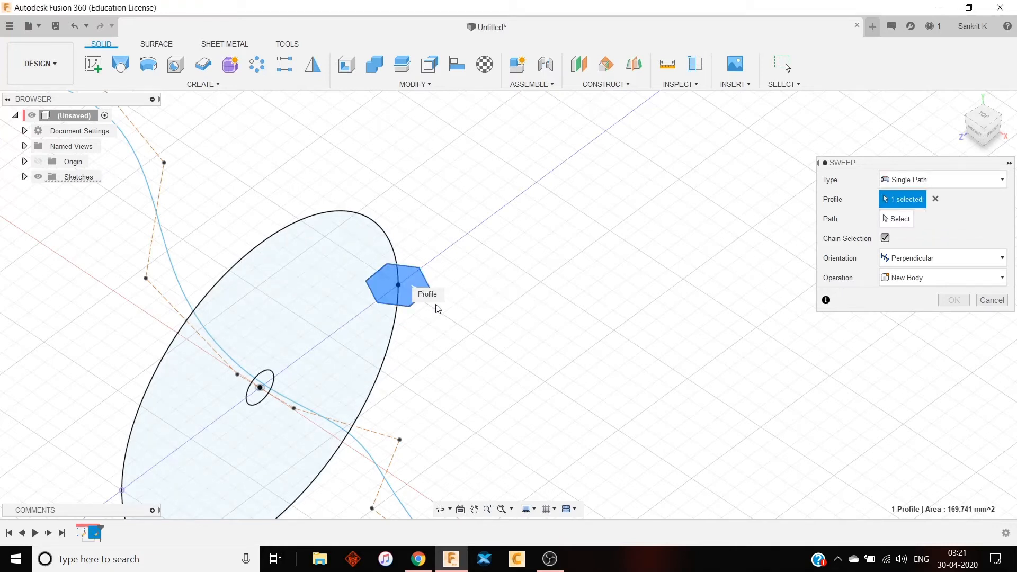
middle_drag(444, 278, 604, 204)
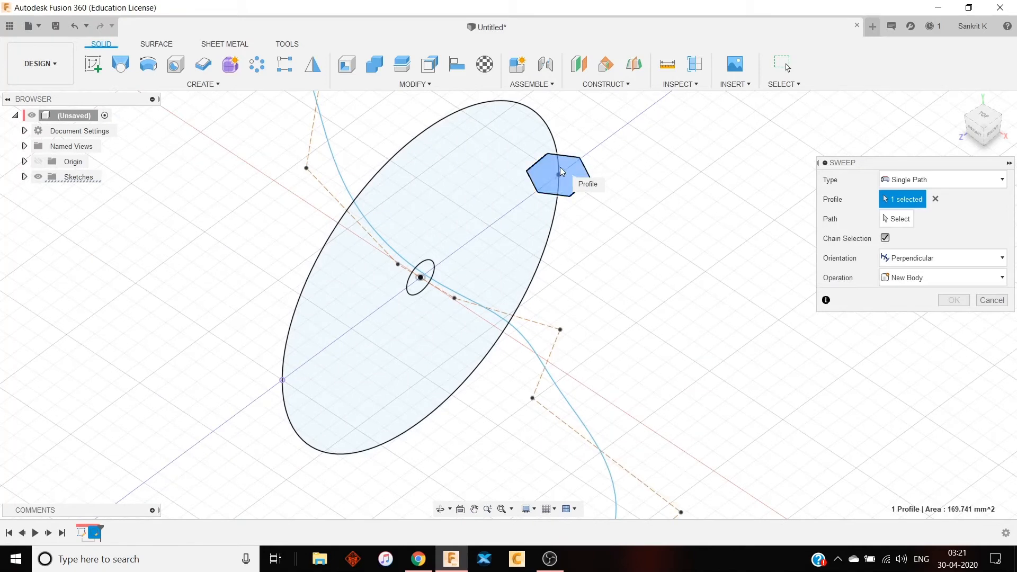
click(900, 221)
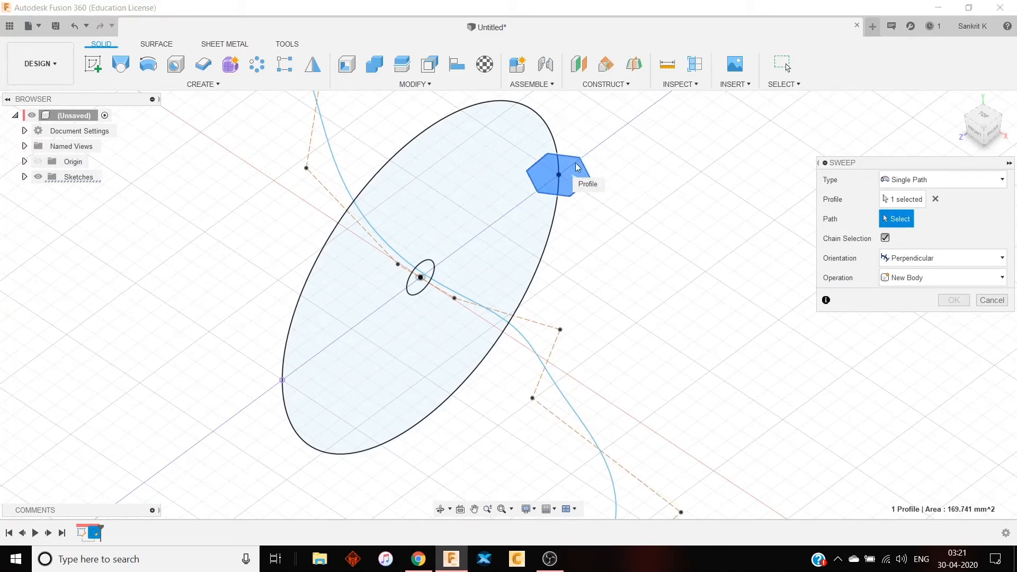
click(552, 136)
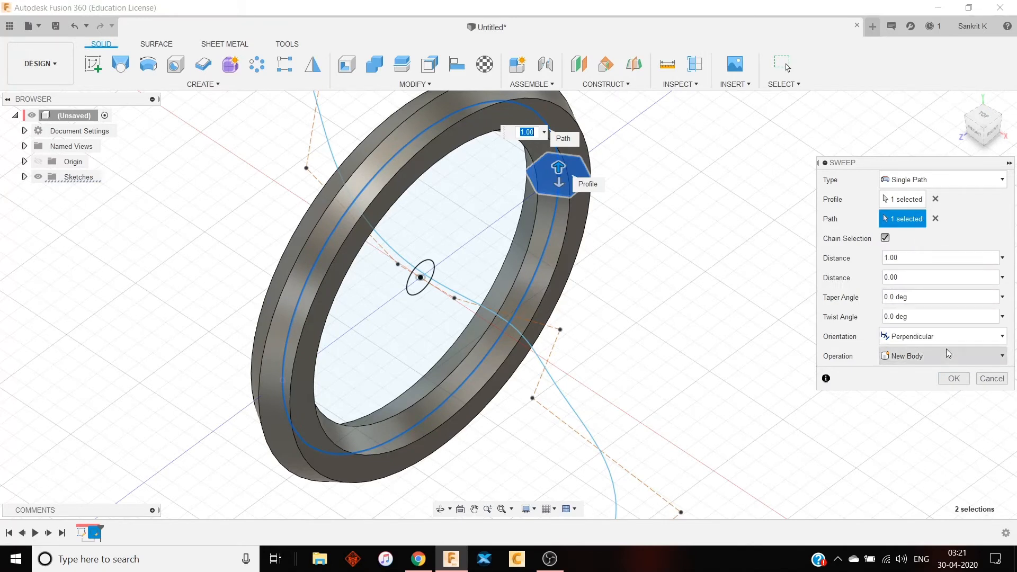
click(953, 378)
Expand the sketches and make both Sketch1 and Sketch2 visible again
scroll(635, 265, down, 5)
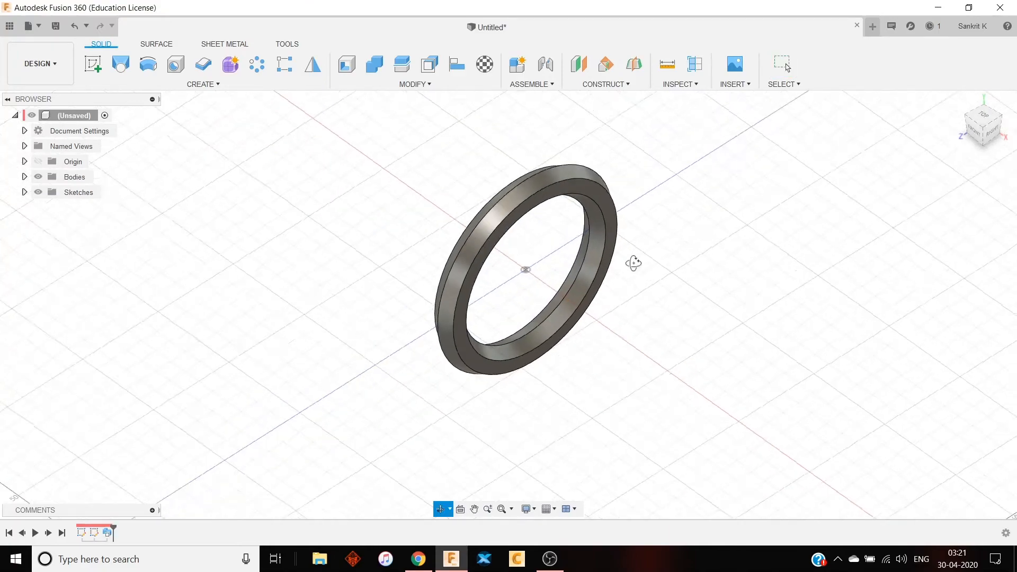
drag(634, 264, 489, 247)
shift+middle_drag(610, 293, 610, 239)
scroll(565, 229, up, 3)
shift+middle_drag(730, 260, 80, 258)
click(24, 192)
click(47, 207)
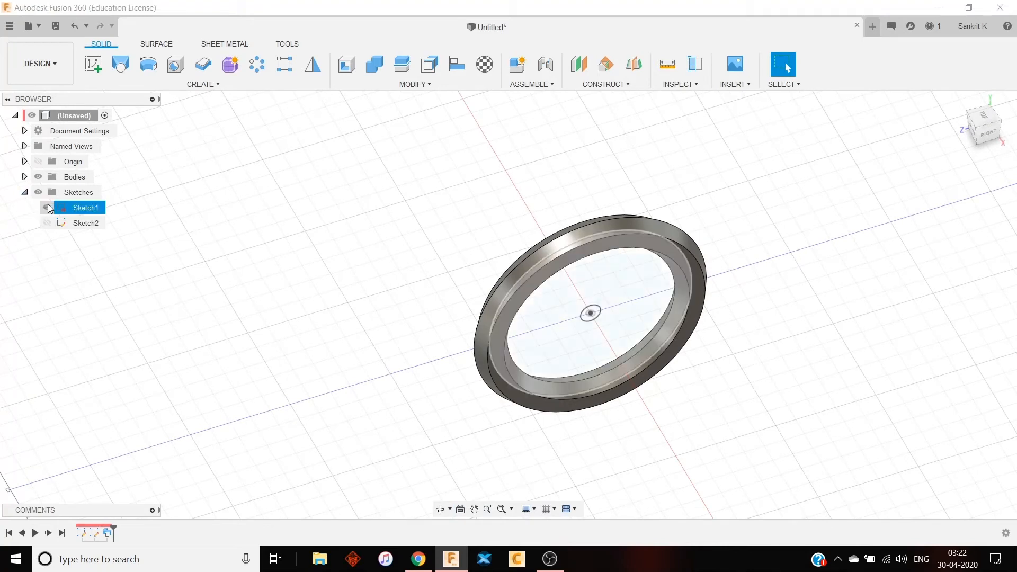
click(47, 222)
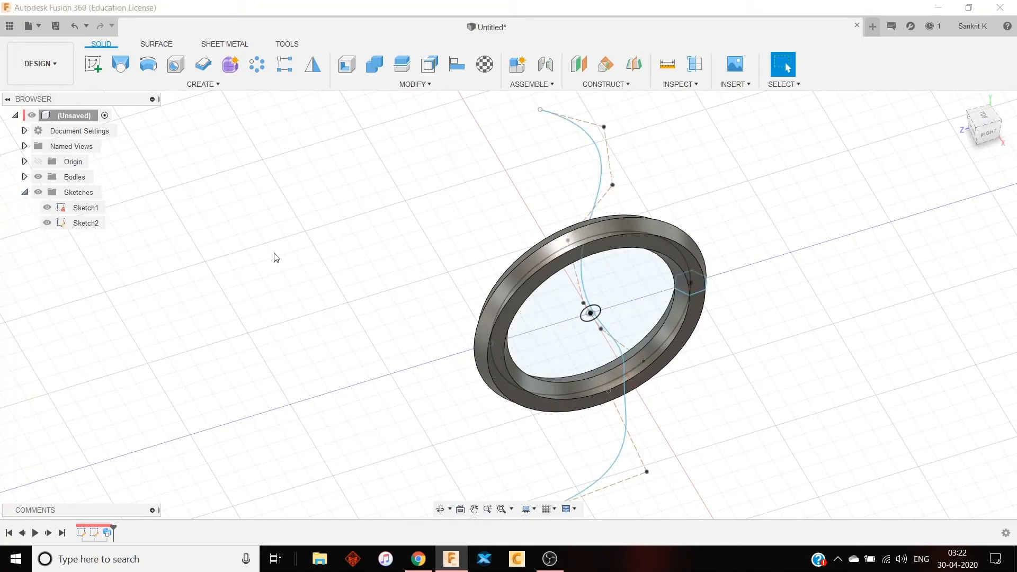
Set up a second single-path sweep with the 10 mm circle as profile and the spline as path, as a new body
scroll(681, 304, down, 3)
middle_drag(758, 289, 613, 274)
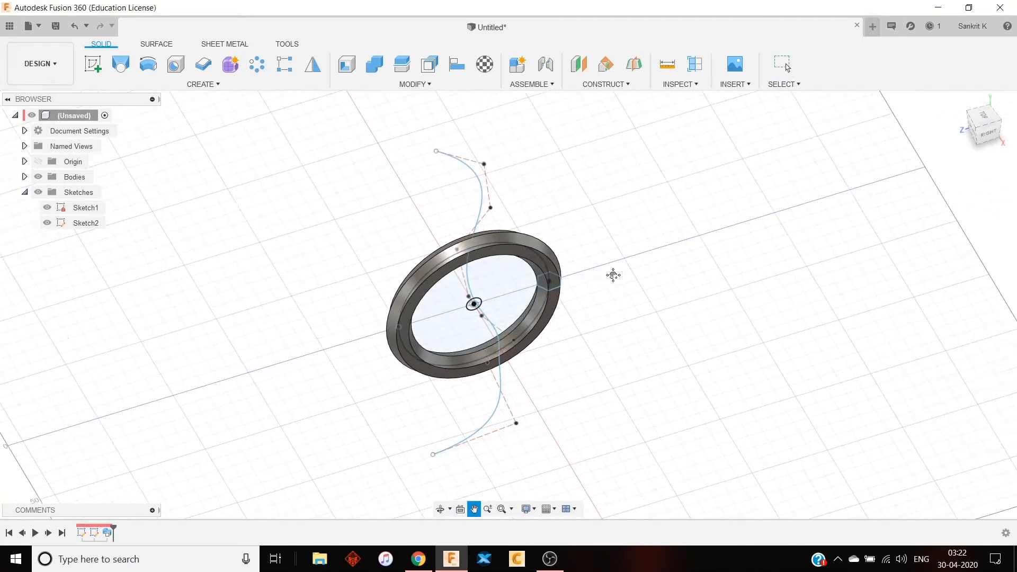
right_click(665, 339)
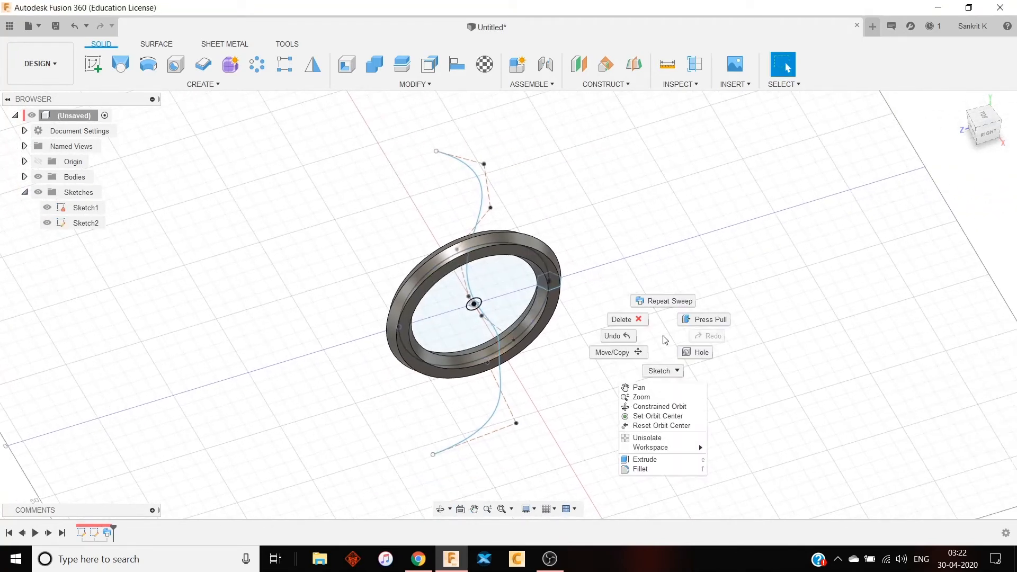
click(666, 306)
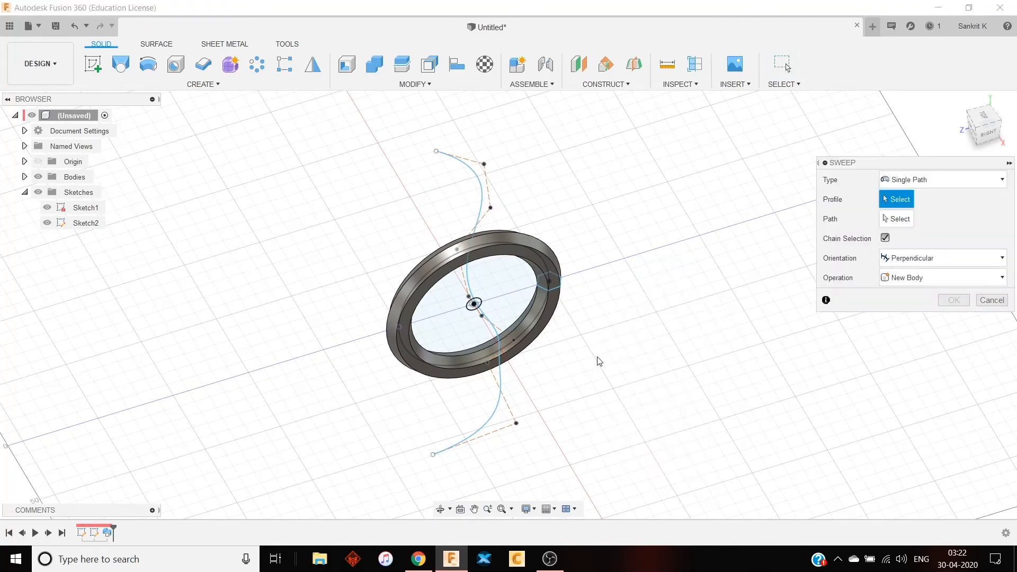
scroll(604, 329, up, 5)
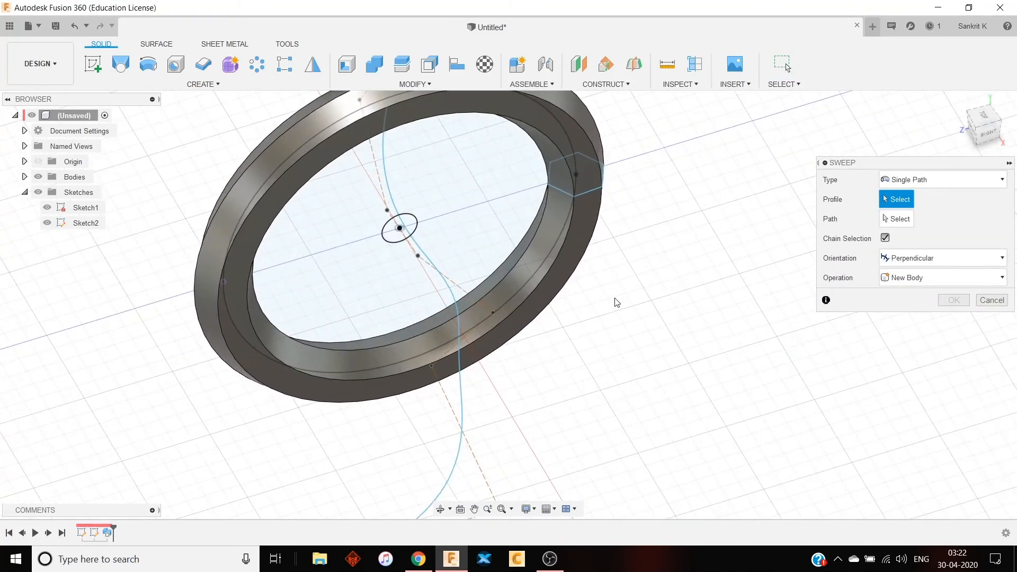
shift+middle_drag(615, 299, 600, 285)
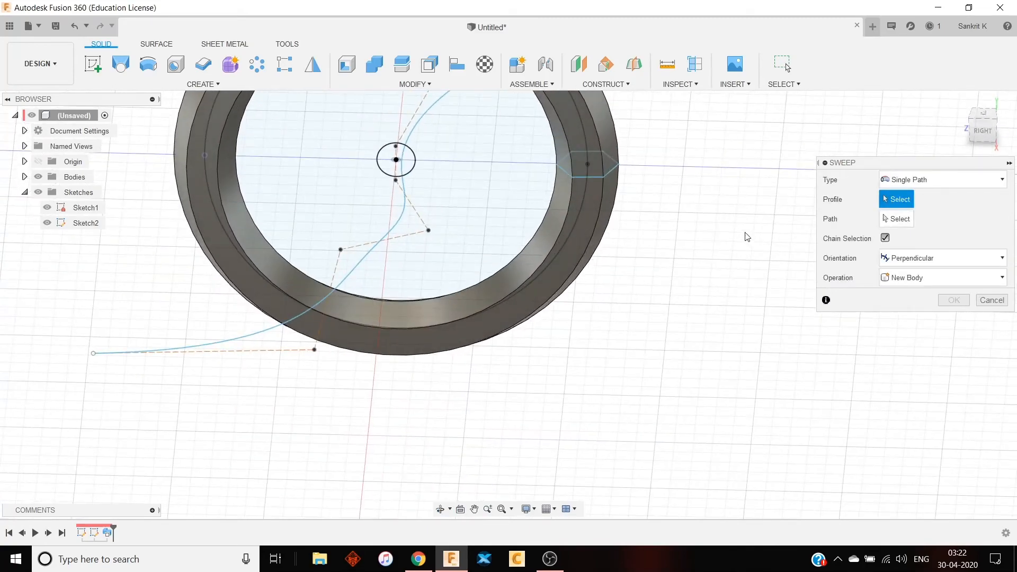
scroll(396, 175, up, 5)
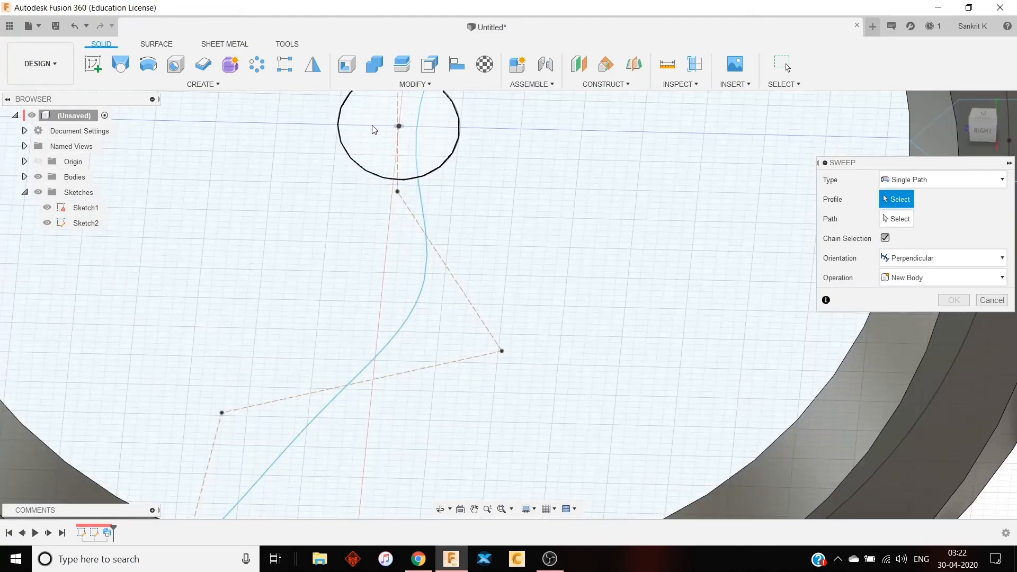
click(375, 130)
scroll(437, 255, down, 6)
mouse_move(468, 254)
shift+middle_down()
mouse_move(473, 263)
mouse_move(527, 207)
mouse_move(488, 200)
shift+middle_up()
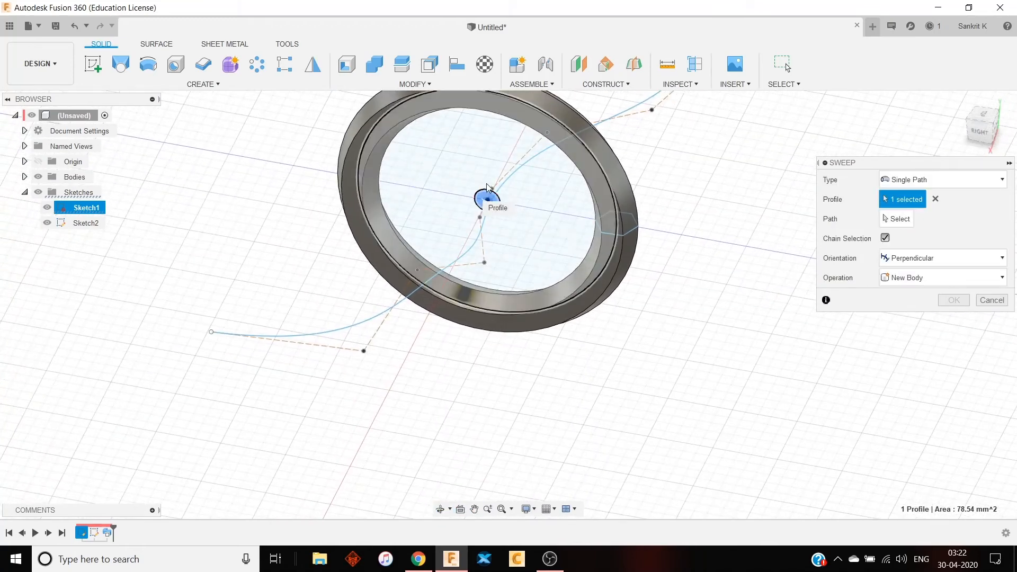
click(903, 224)
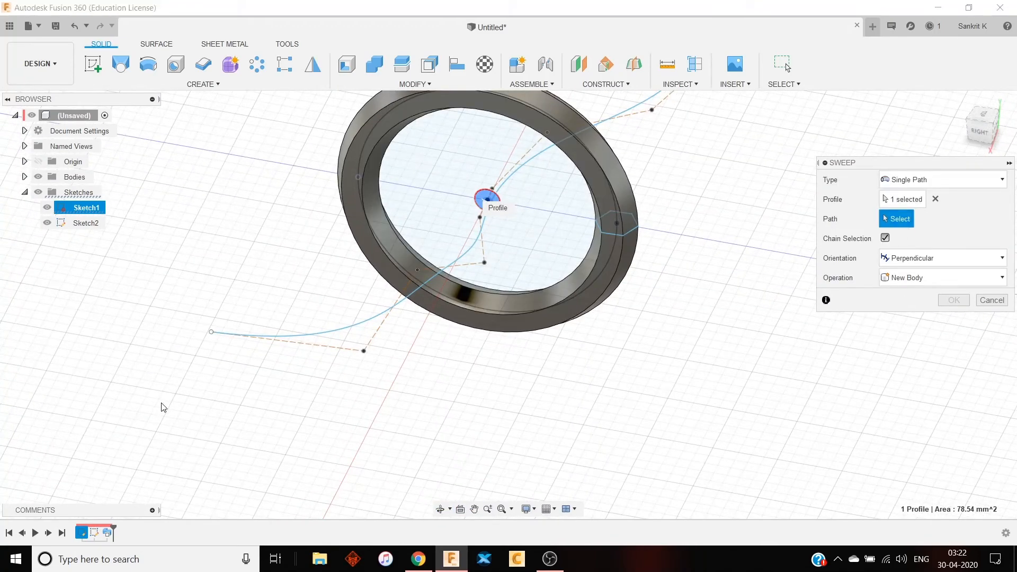
click(327, 339)
shift+middle_drag(421, 320, 548, 320)
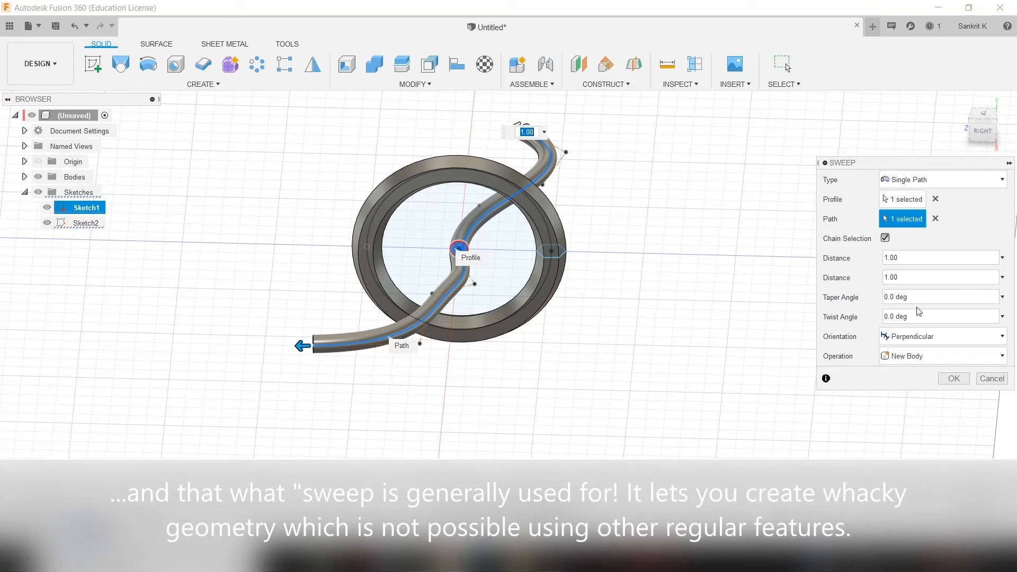
Try a taper angle of 10 degrees on the spline sweep and inspect the tapered preview from several sides
double_click(887, 296)
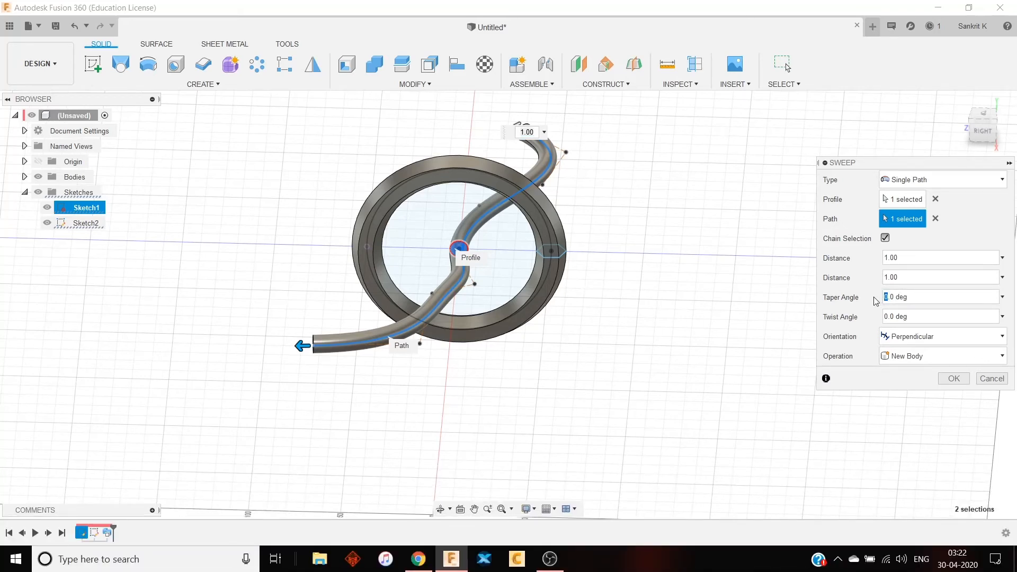
text(10)
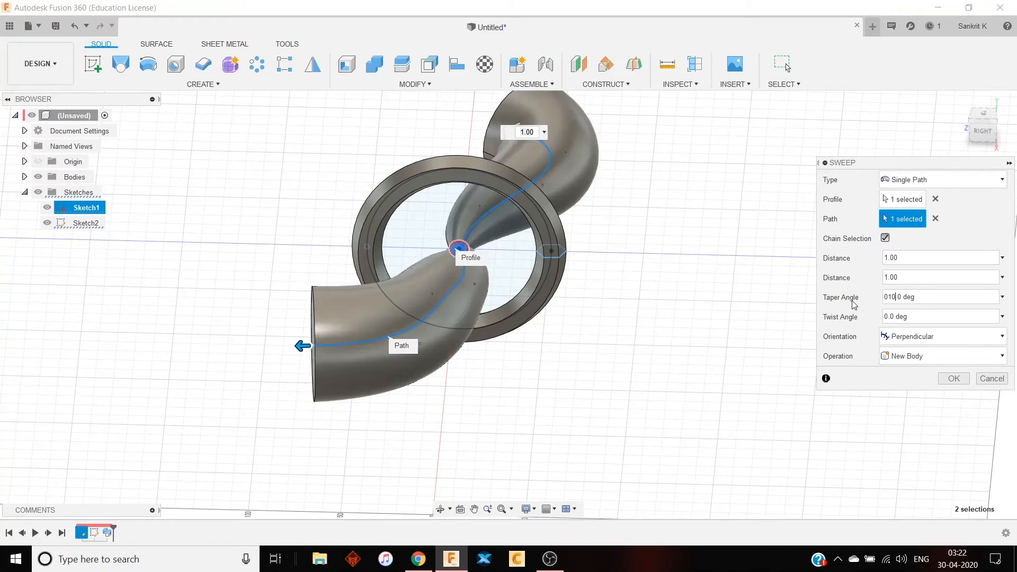
shift+middle_drag(521, 343, 636, 365)
scroll(472, 279, up, 2)
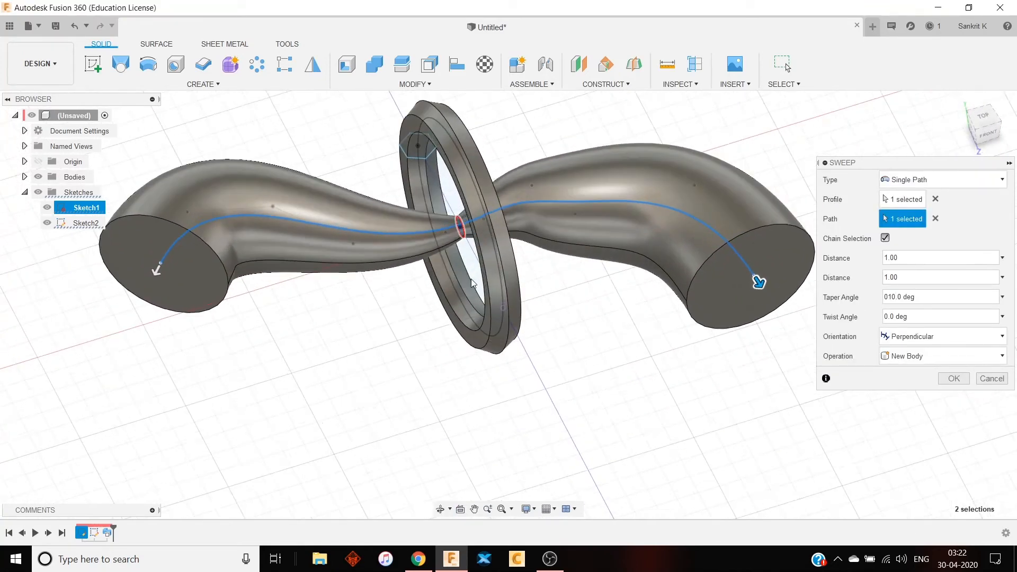
scroll(460, 238, down, 1)
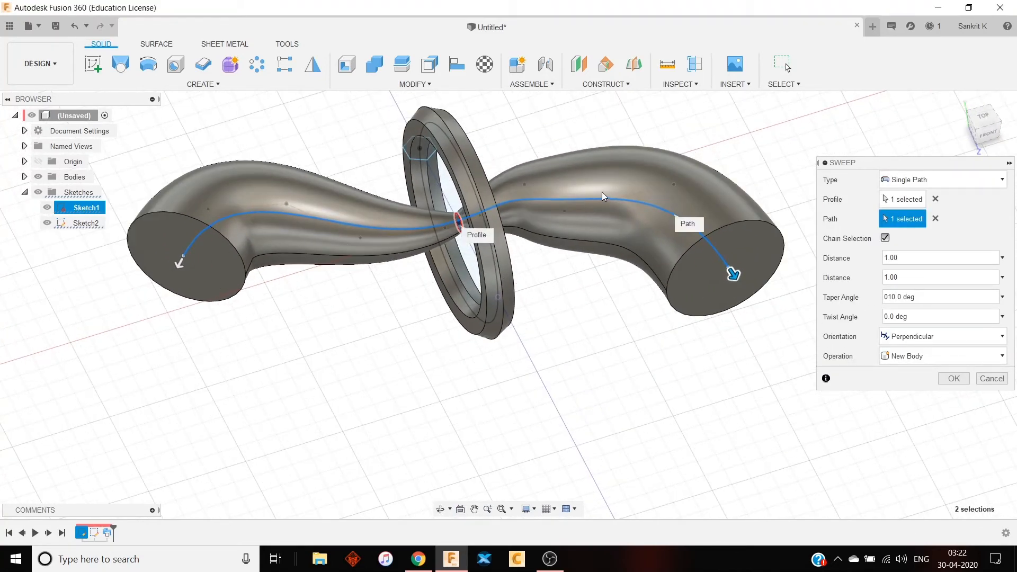
scroll(444, 210, up, 2)
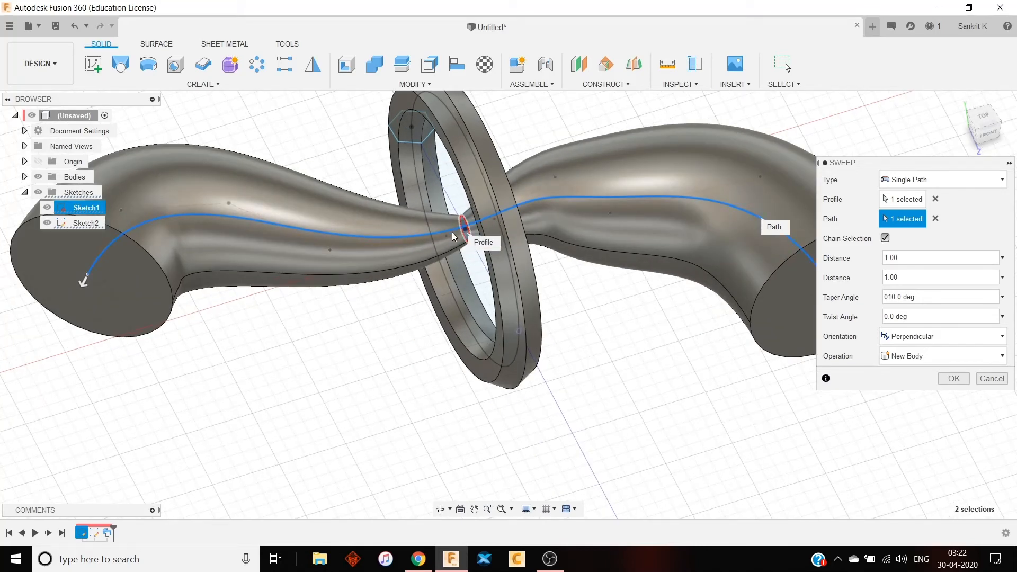
scroll(554, 213, down, 2)
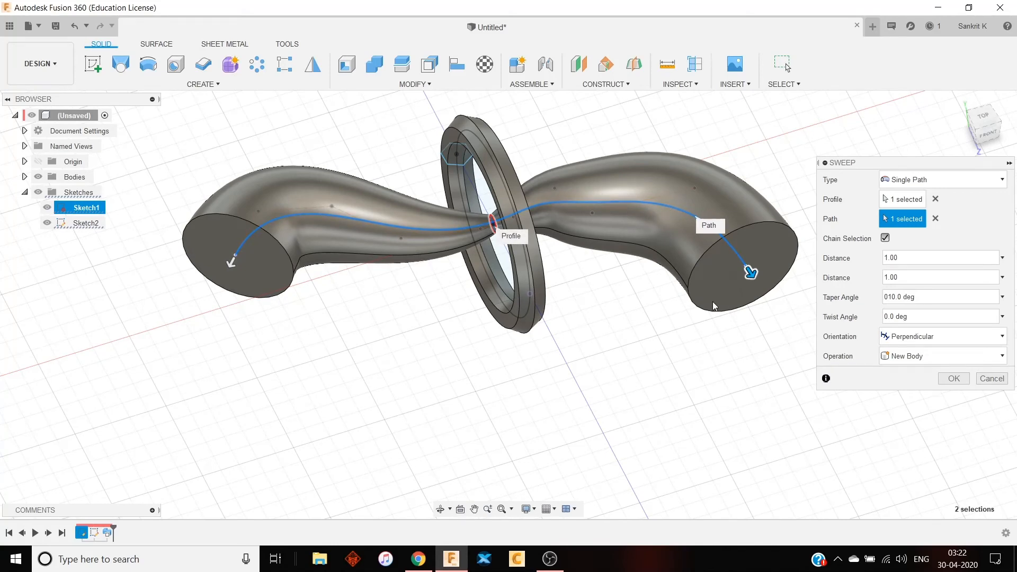
shift+middle_drag(719, 341, 541, 426)
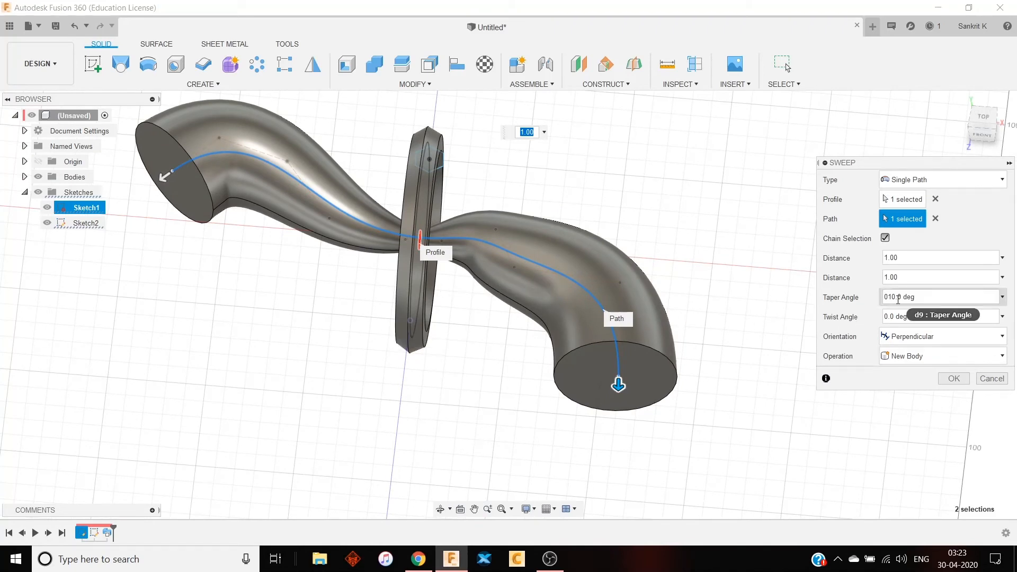
Set the spline sweep's taper angle to 3 degrees and create the new body
click(896, 296)
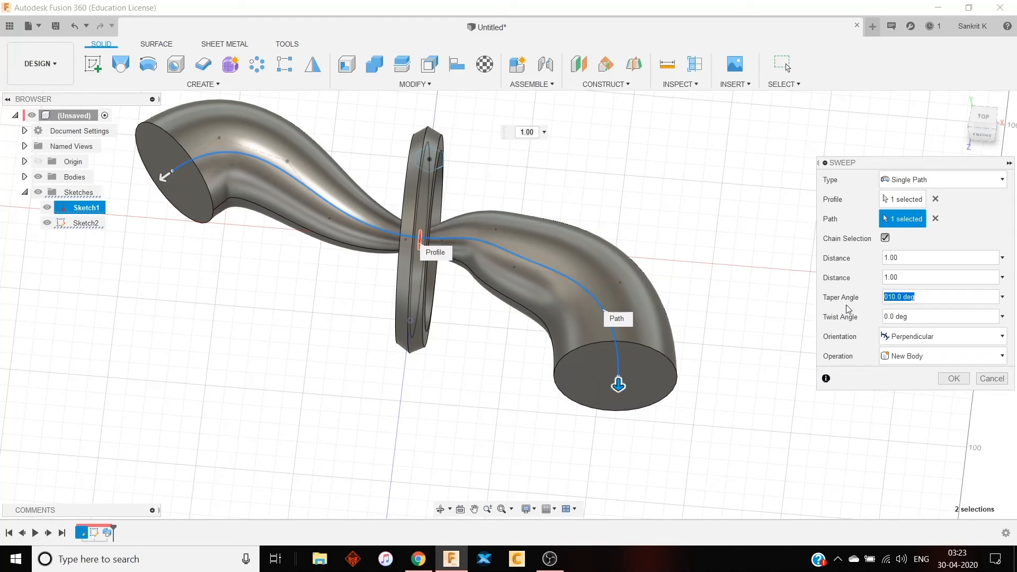
text(2)
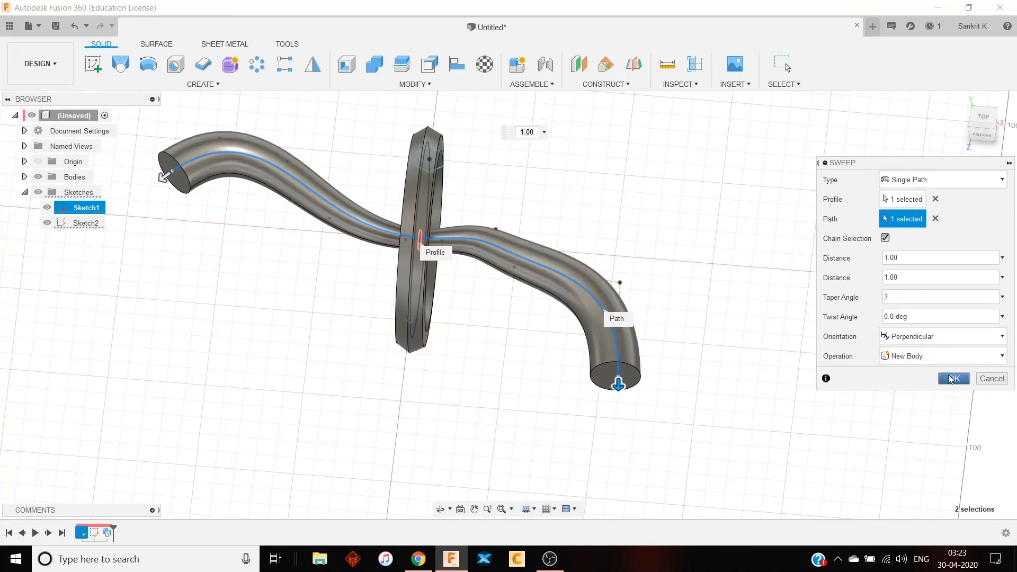
click(953, 379)
Examine the tapered spline sweep and the hexagonal ring from above and at oblique angles
shift+middle_drag(673, 301, 640, 261)
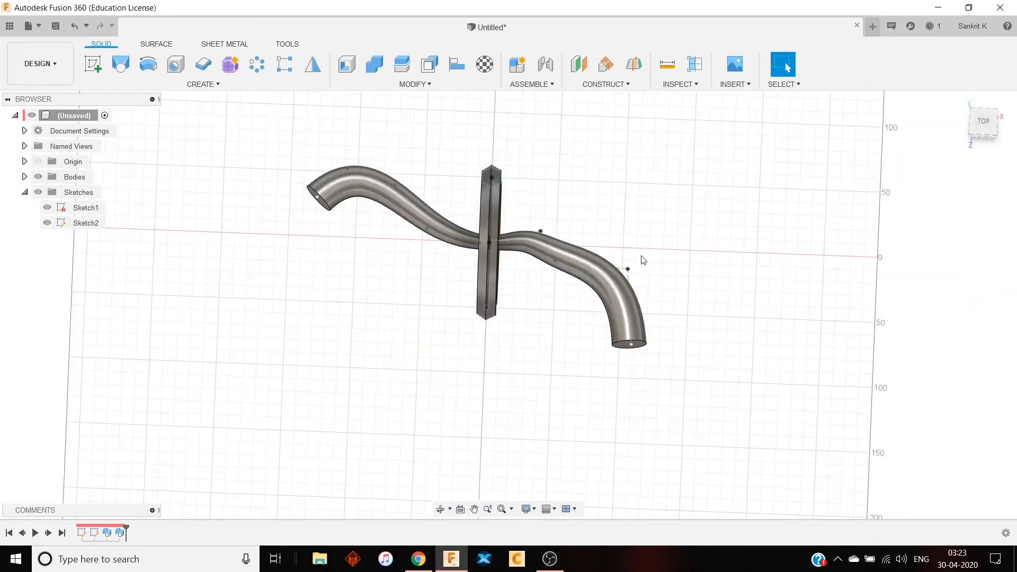
click(980, 125)
middle_drag(552, 181, 537, 264)
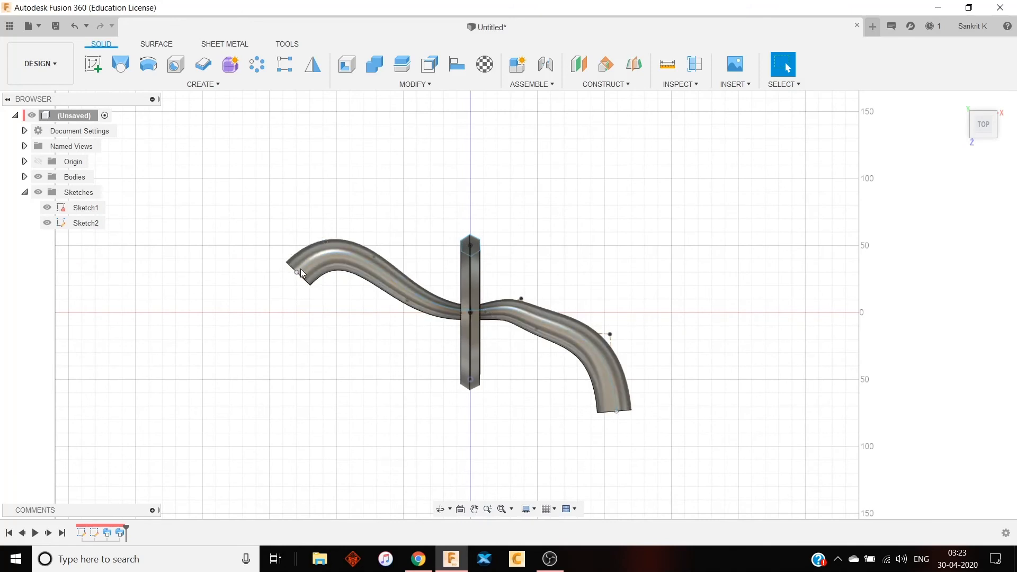
shift+middle_drag(447, 256, 476, 227)
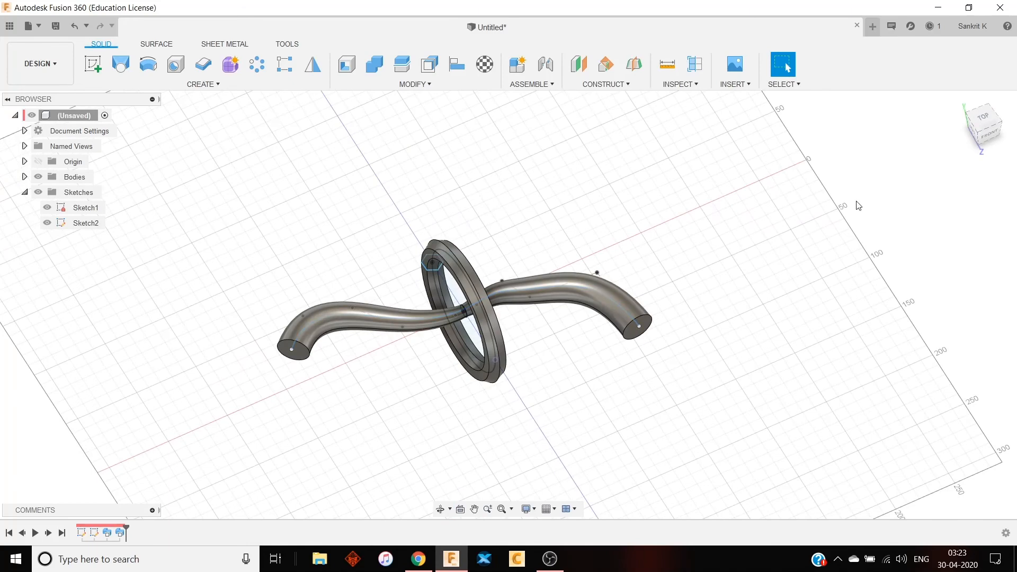
click(983, 117)
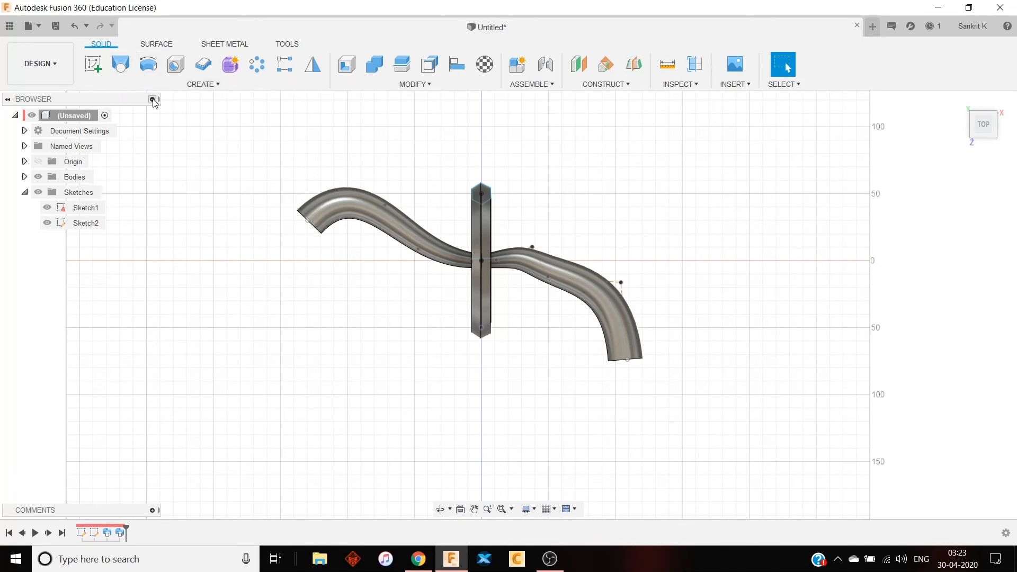
shift+middle_drag(627, 254, 660, 247)
click(983, 115)
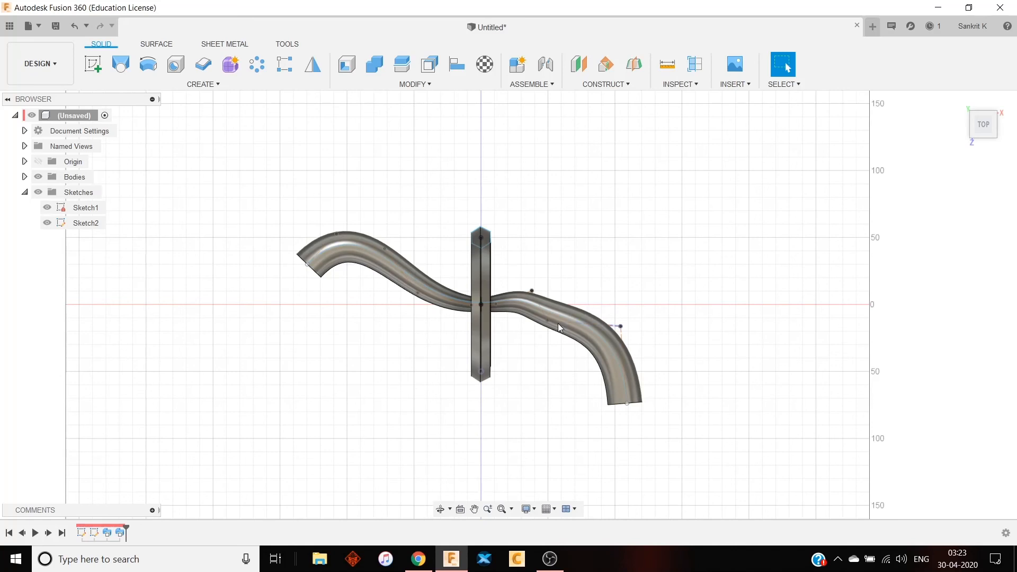
Reopen the tapered spline sweep for editing to review its twist angle setting, accept it, and return to the home view
right_click(120, 532)
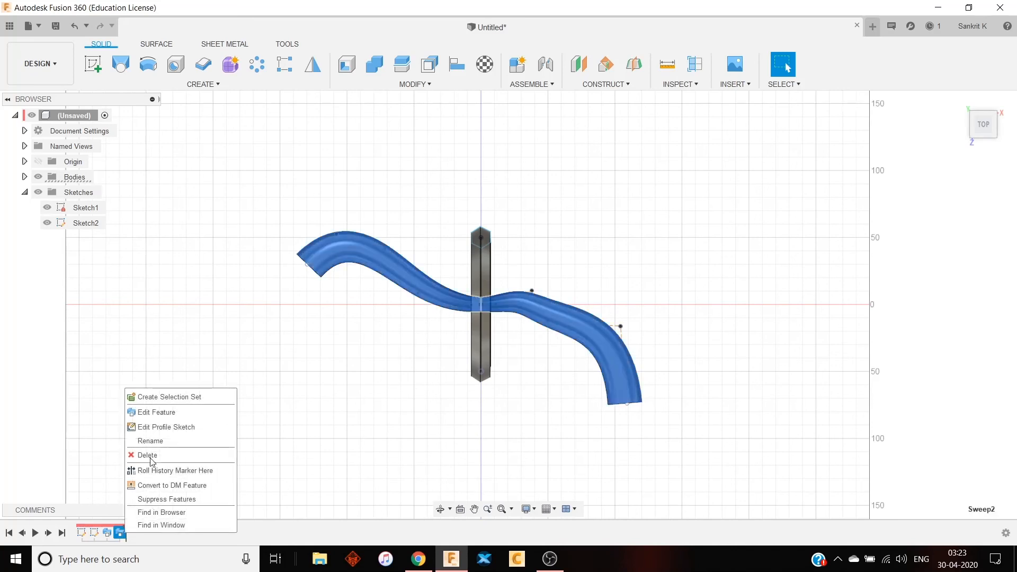
click(159, 412)
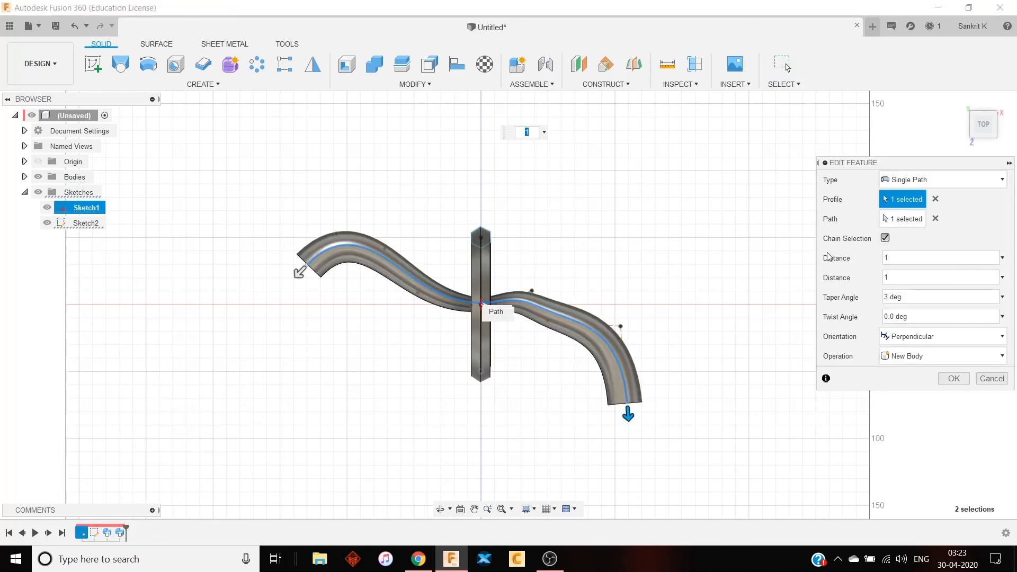
click(885, 315)
click(952, 378)
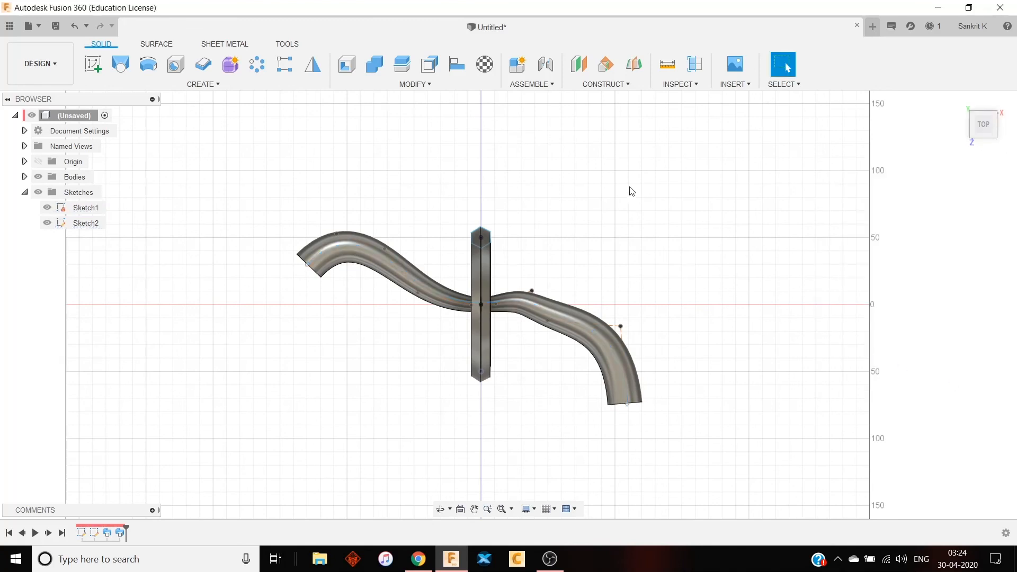
click(959, 100)
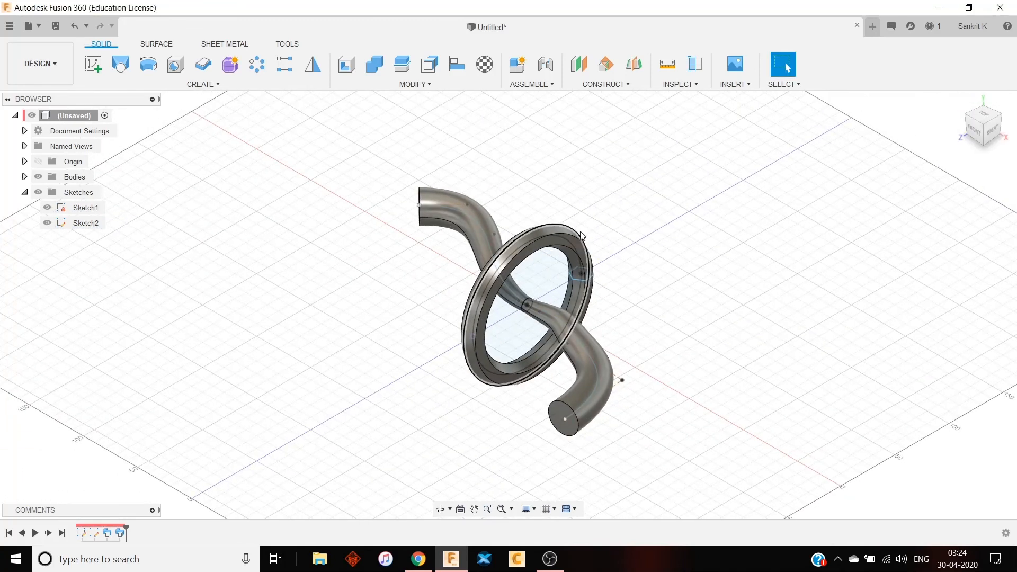